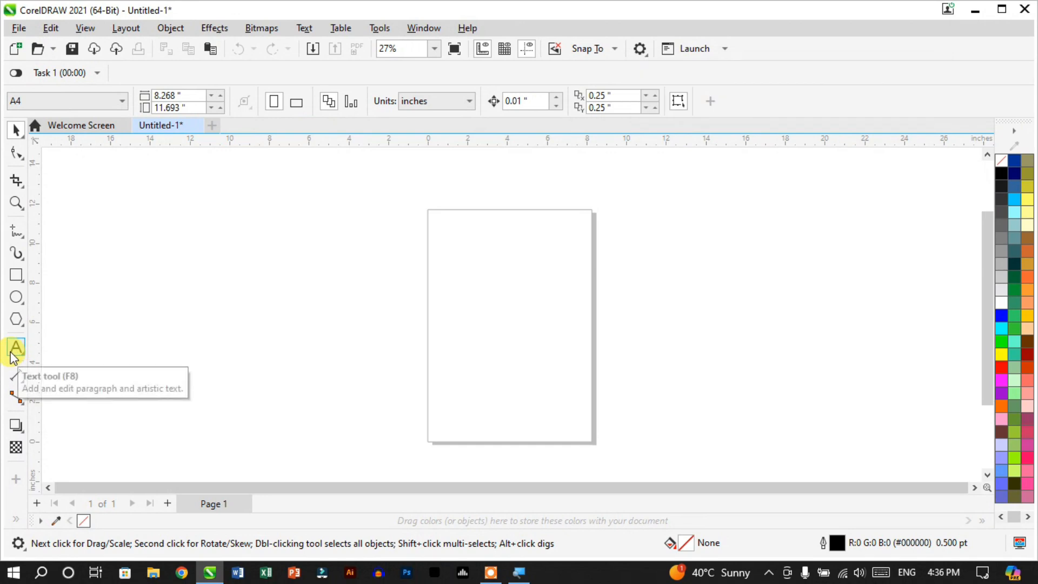
- Add the artistic text GFX near the middle of the A4 page
click(17, 349)
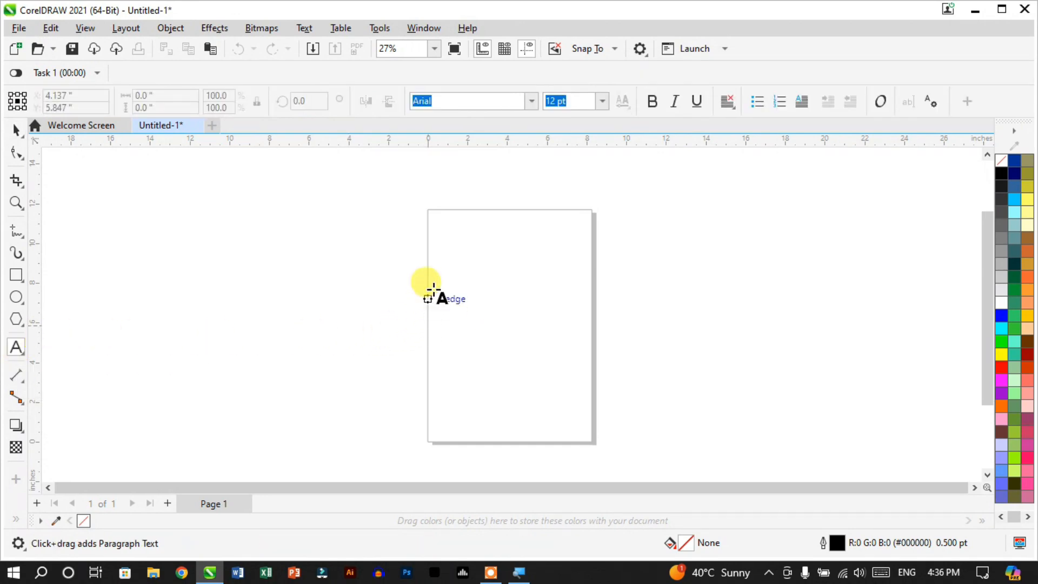
click(484, 323)
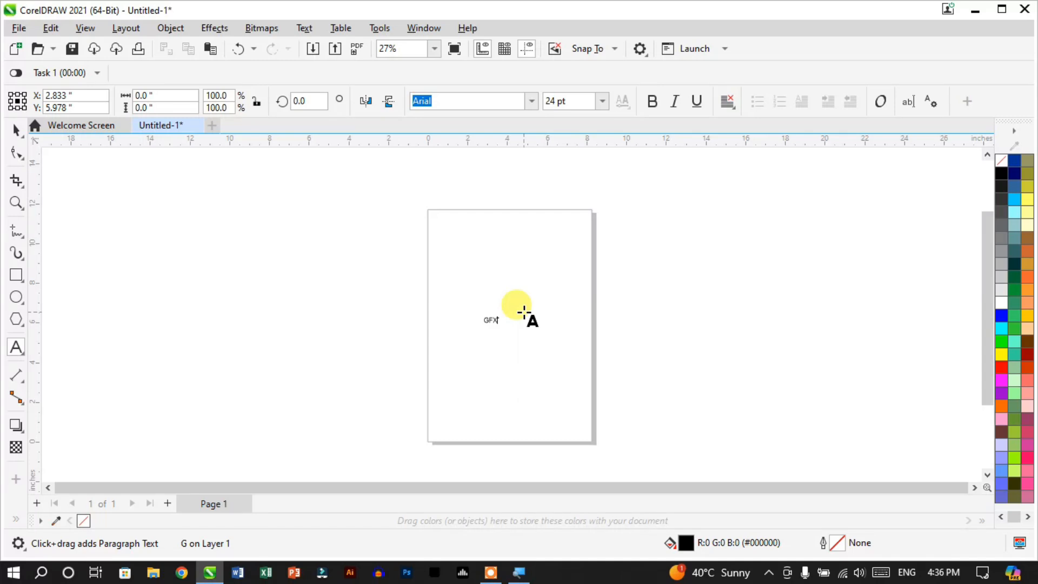
key(shift+F2)
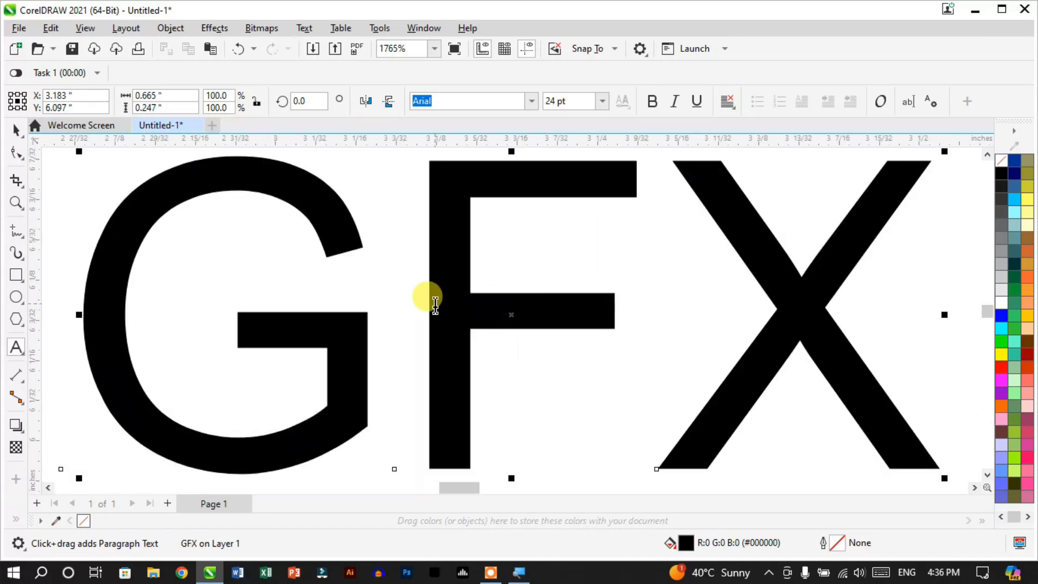
scroll(433, 300, down, 5)
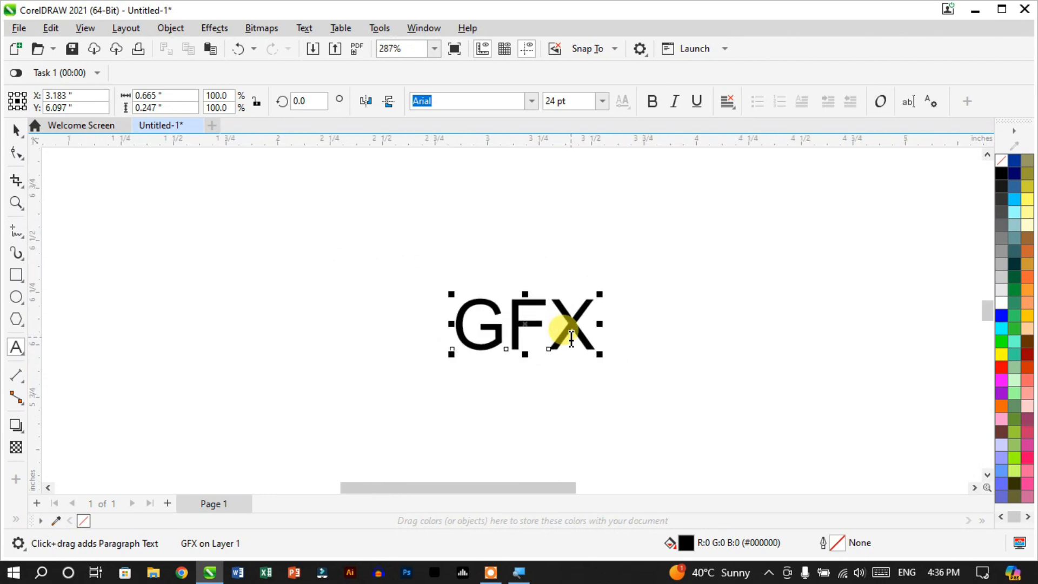
scroll(565, 331, up, 2)
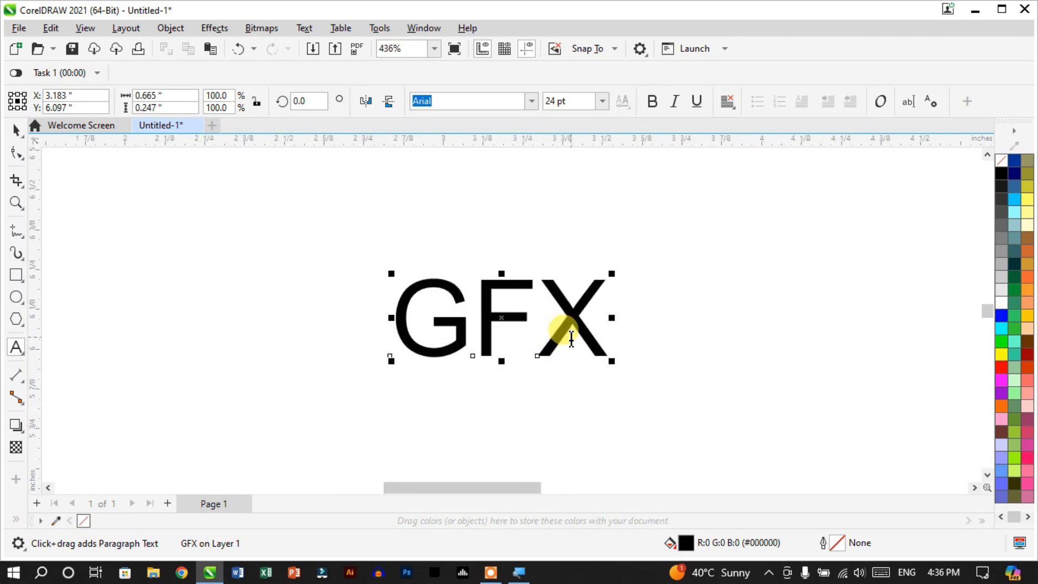
- Enlarge the GFX text proportionally to about 6.9 inches wide and place it across the page
click(16, 129)
scroll(497, 336, down, 3)
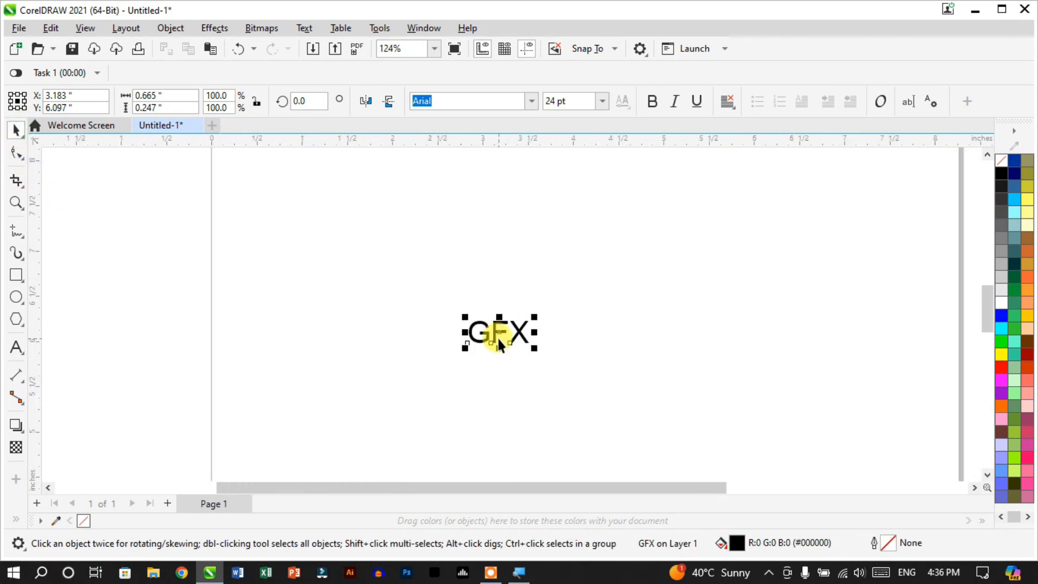
scroll(498, 336, down, 2)
drag(519, 348, 643, 449)
mouse_move(506, 332)
mouse_down()
mouse_move(549, 324)
mouse_move(498, 335)
mouse_up()
scroll(549, 323, down, 2)
scroll(519, 347, up, 2)
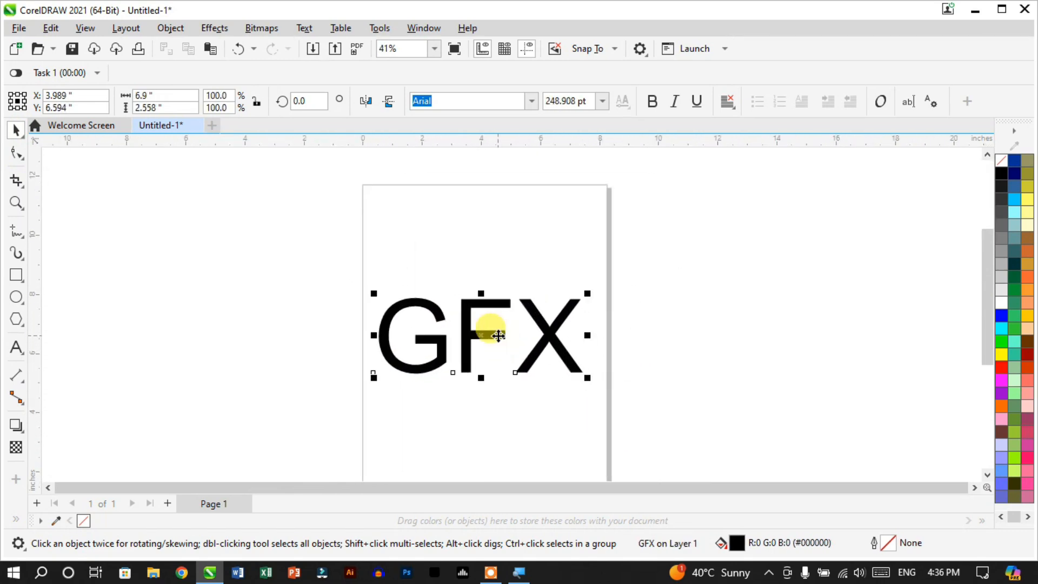
- Change the GFX text's font to Ethnocentric Rg
scroll(486, 331, up, 1)
click(531, 101)
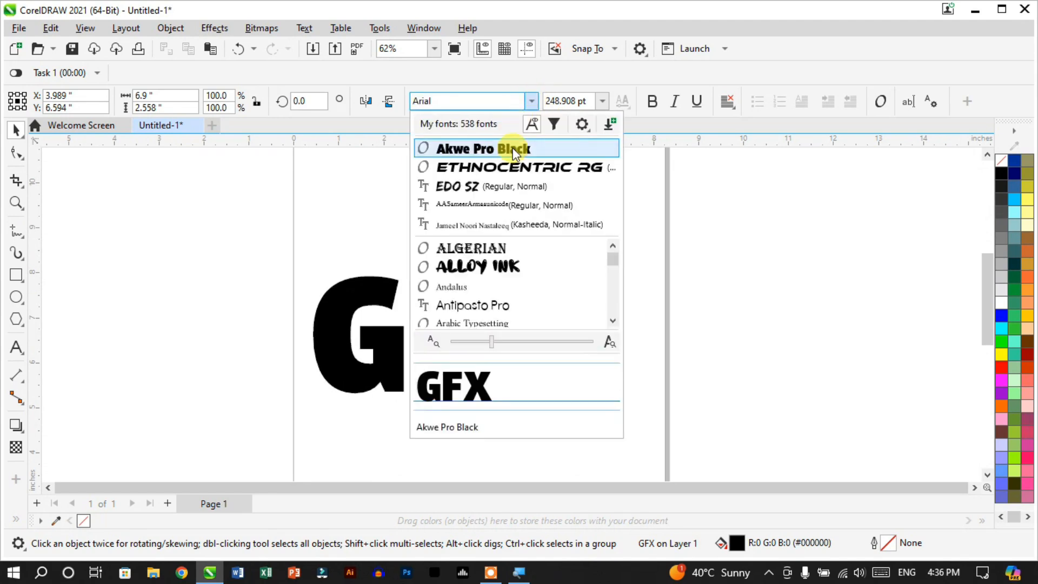
click(513, 168)
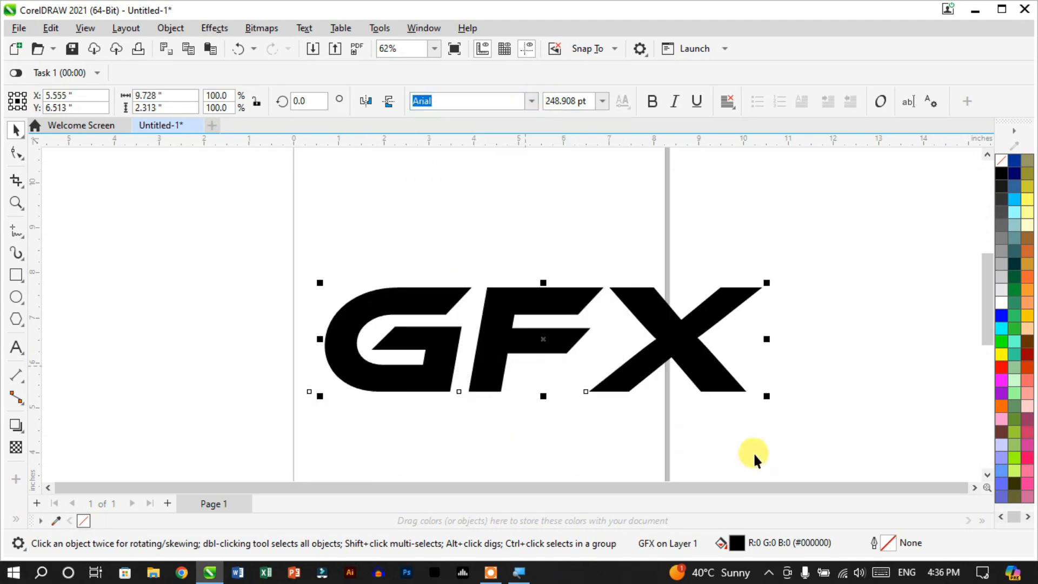
- Scale the GFX text down to about 7.58 inches wide within the page and fill it with red (#FF0000)
drag(767, 398, 670, 383)
scroll(483, 371, up, 1)
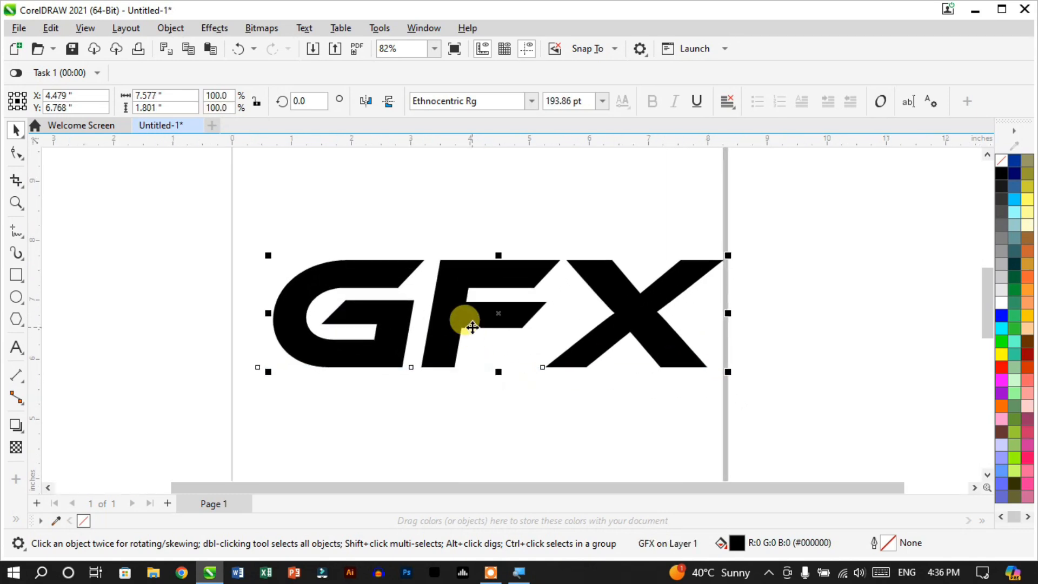
drag(463, 319, 465, 327)
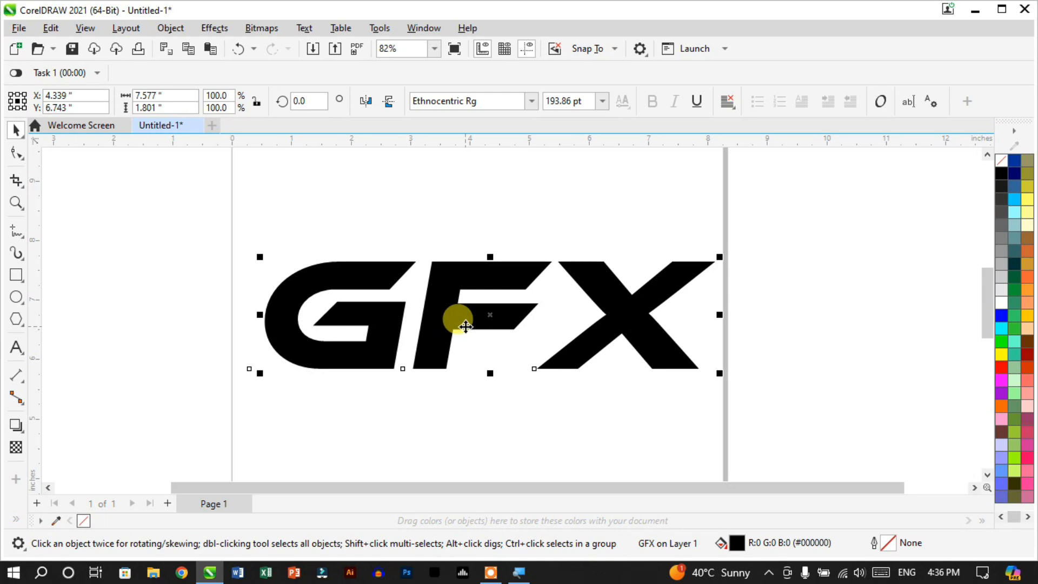
click(1002, 368)
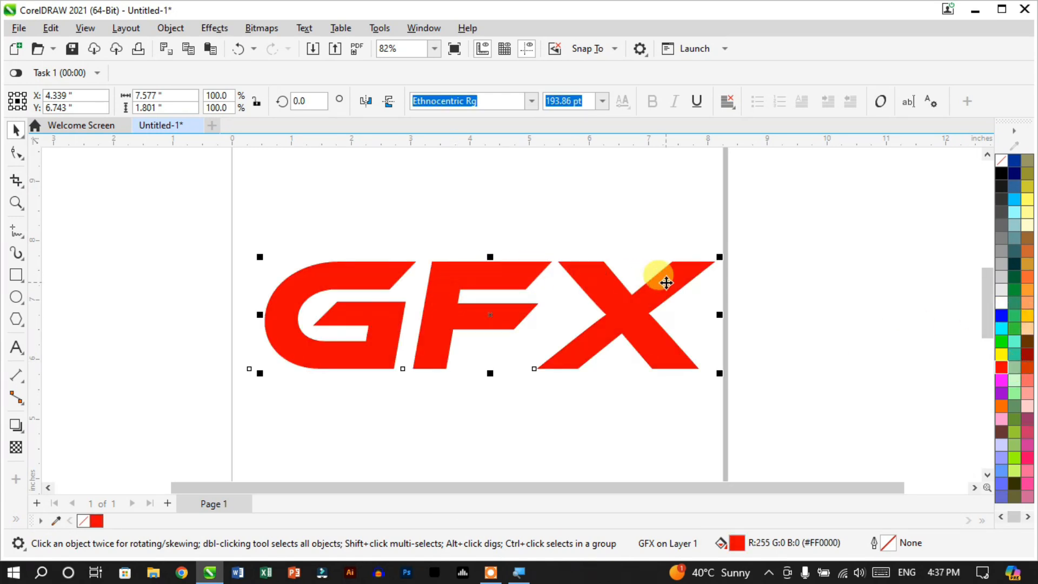
- Apply a contour to the GFX text using the Flow Outward preset
scroll(715, 324, up, 1)
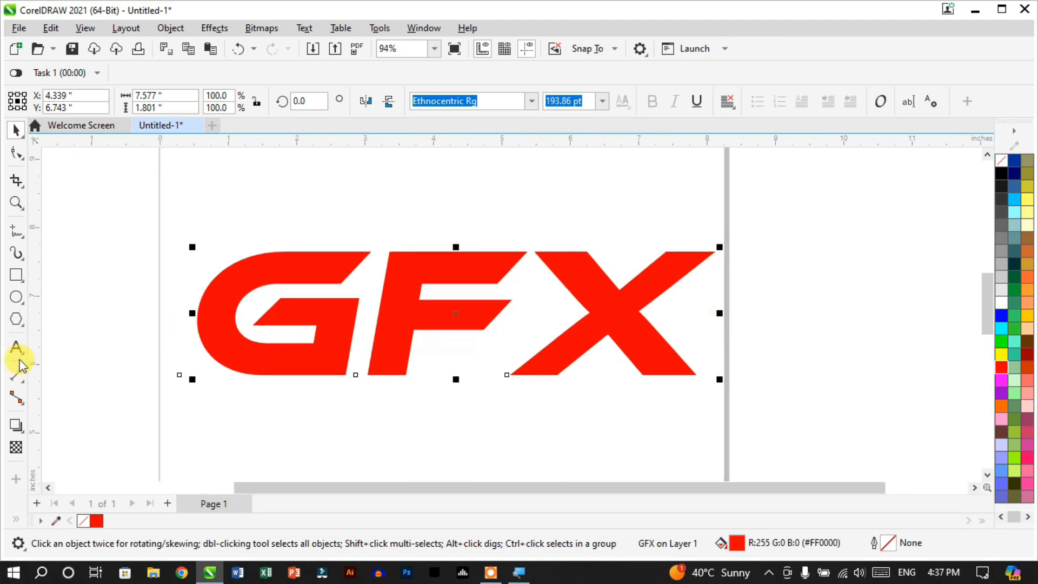
click(11, 425)
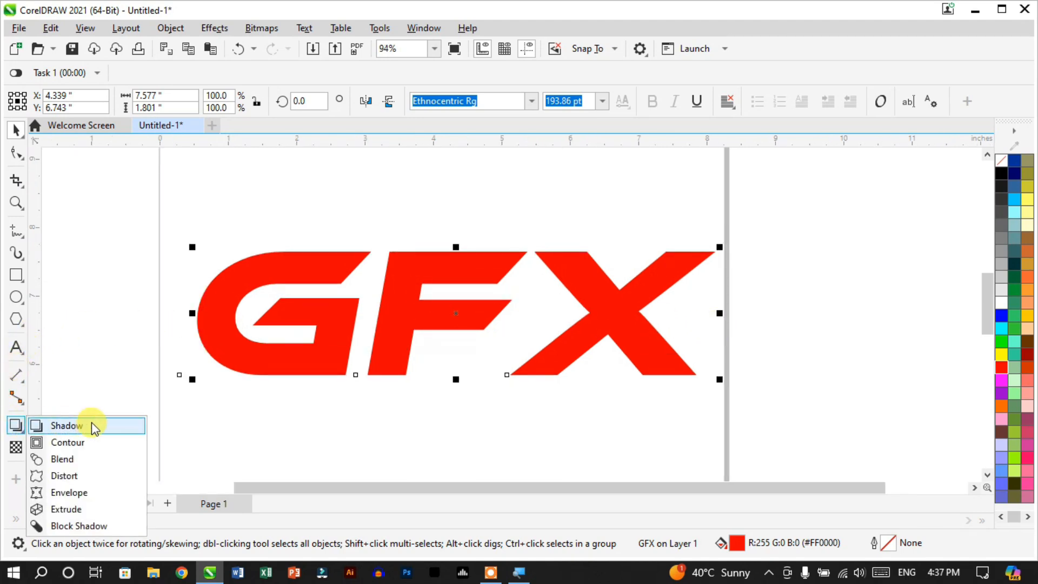
click(82, 450)
click(73, 101)
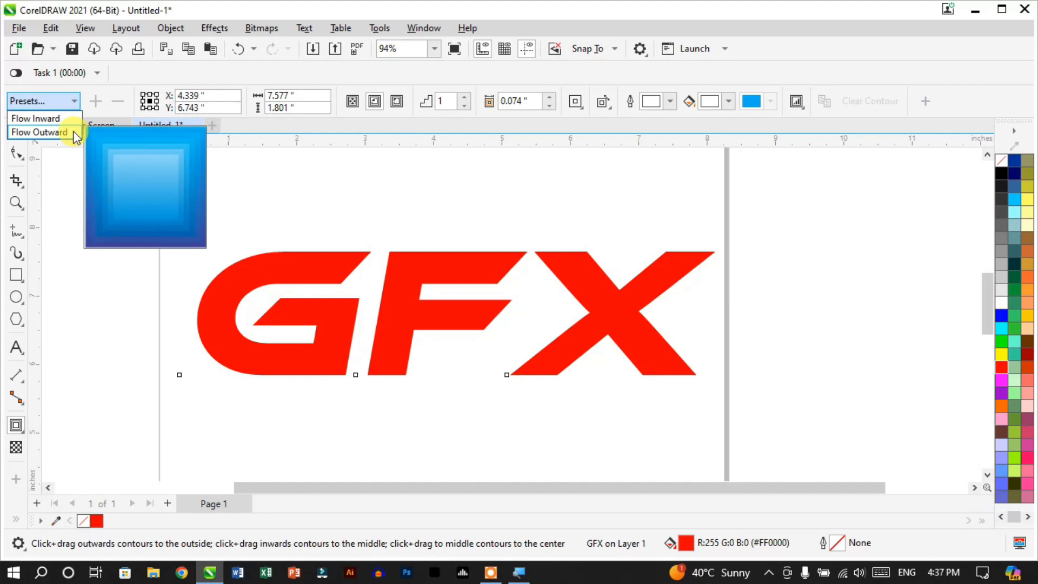
click(39, 132)
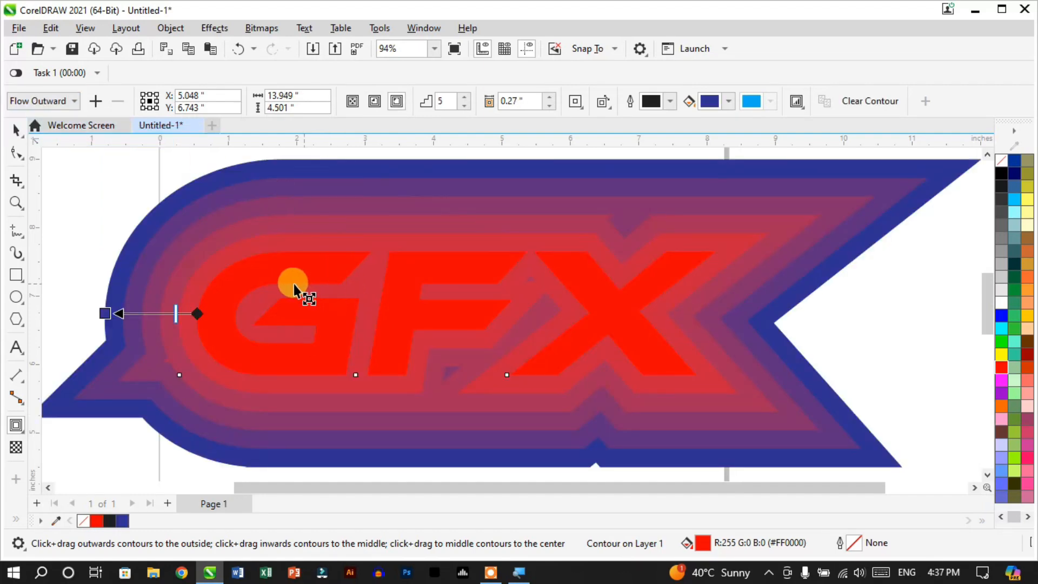
- Set the outward contour around the text to 2 steps with an offset of about 0.83 inches
drag(172, 319, 209, 324)
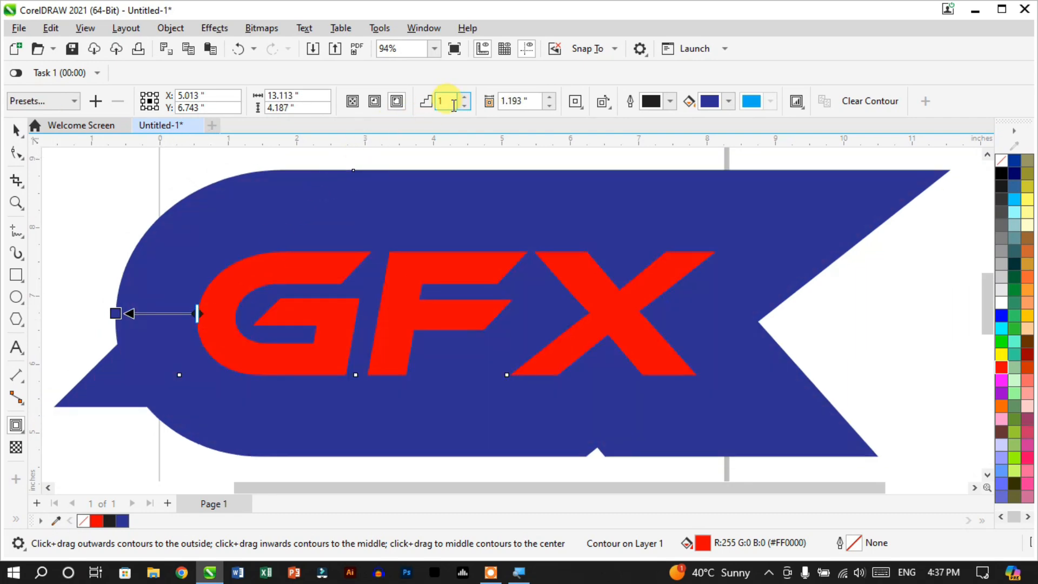
drag(456, 104, 437, 103)
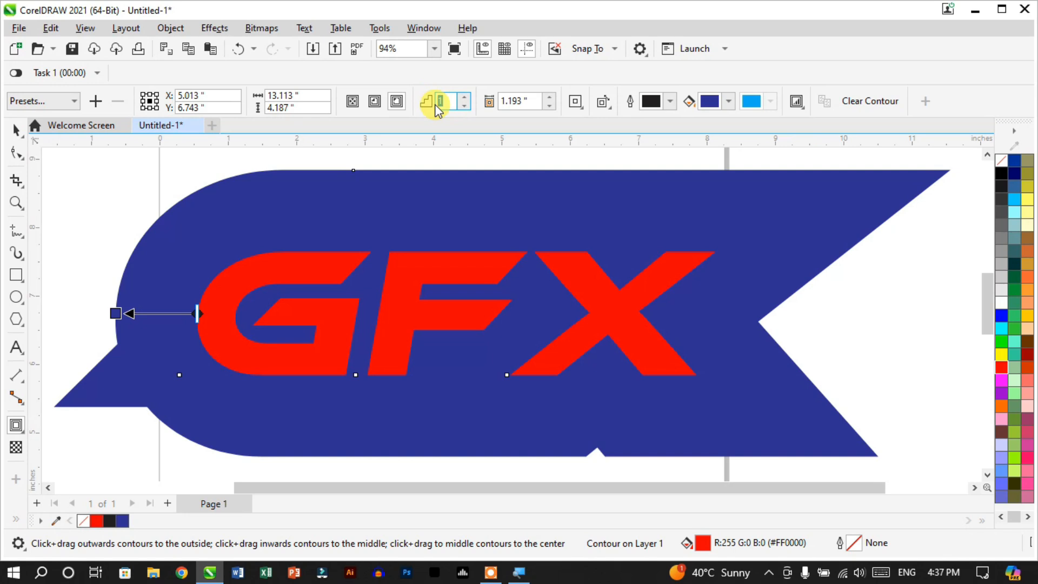
text(2)
click(434, 105)
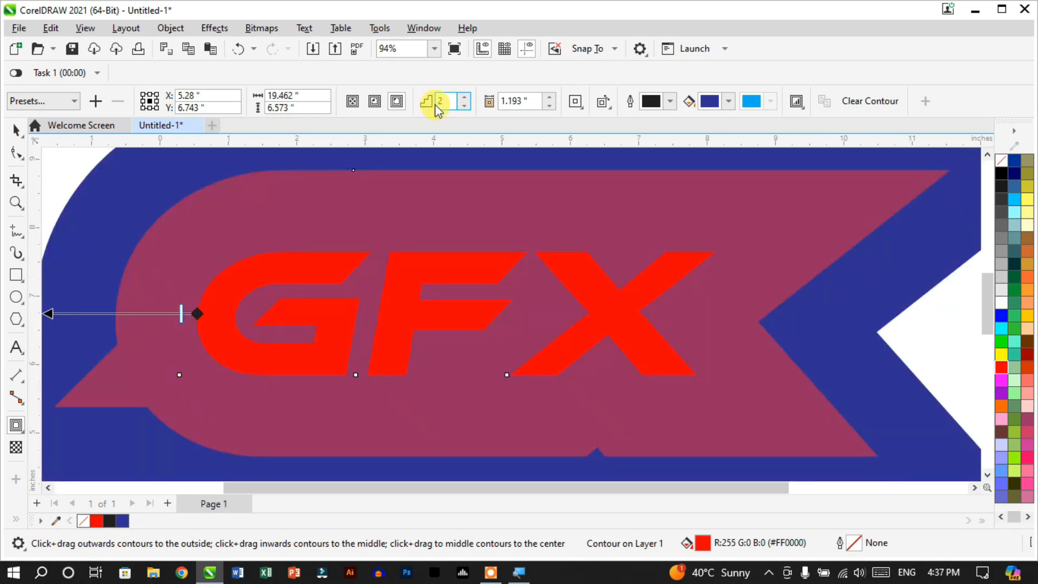
scroll(463, 302, down, 1)
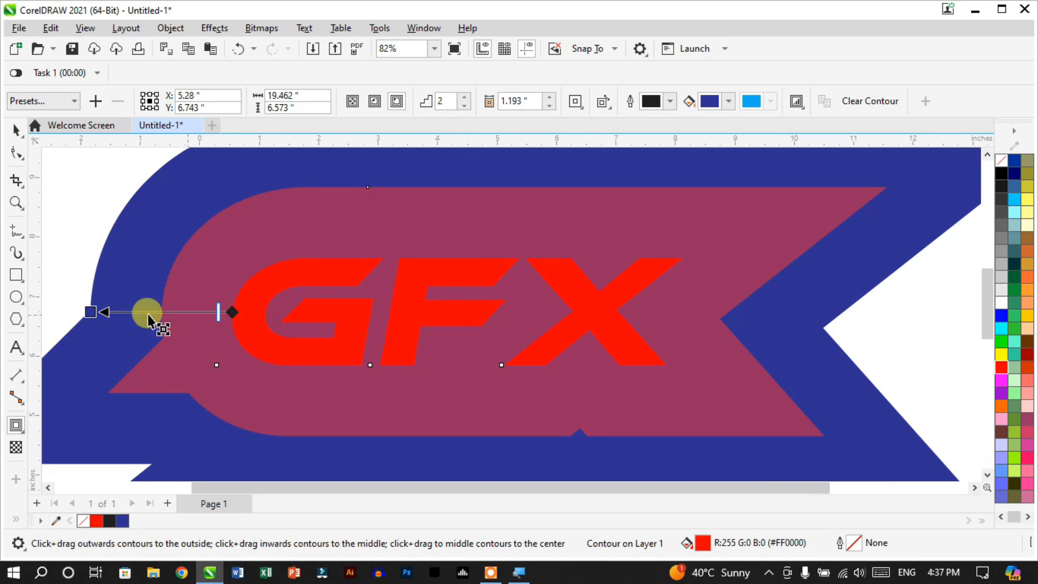
drag(98, 313, 135, 311)
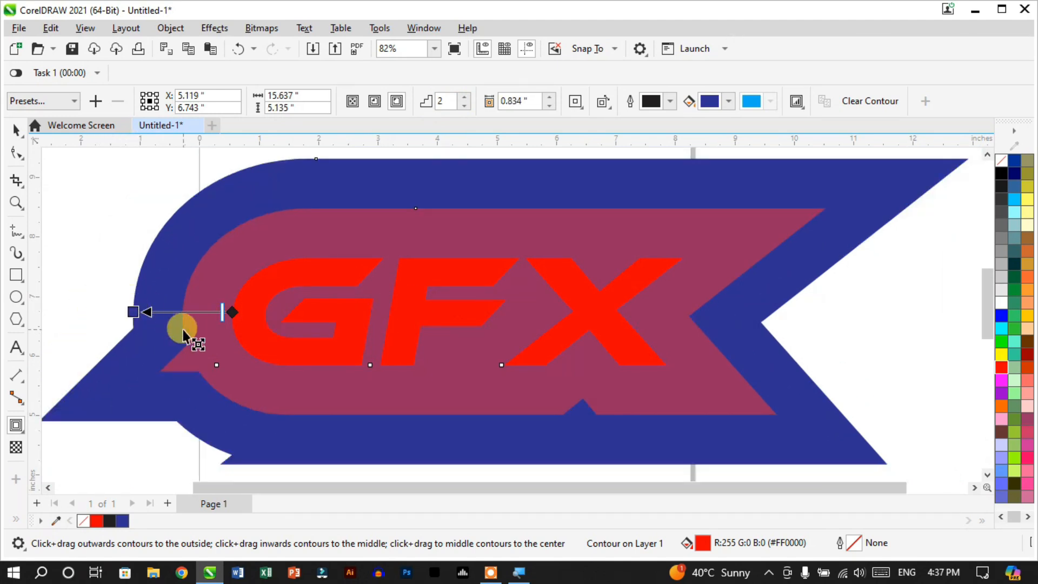
- Set the contour offset to 0.2 inches
scroll(183, 329, up, 4)
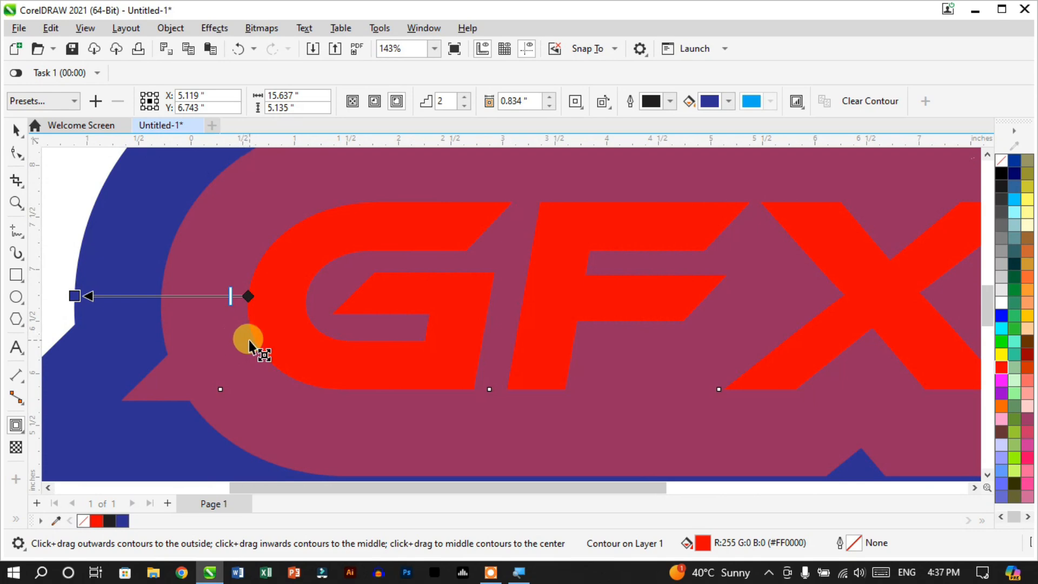
scroll(241, 288, up, 4)
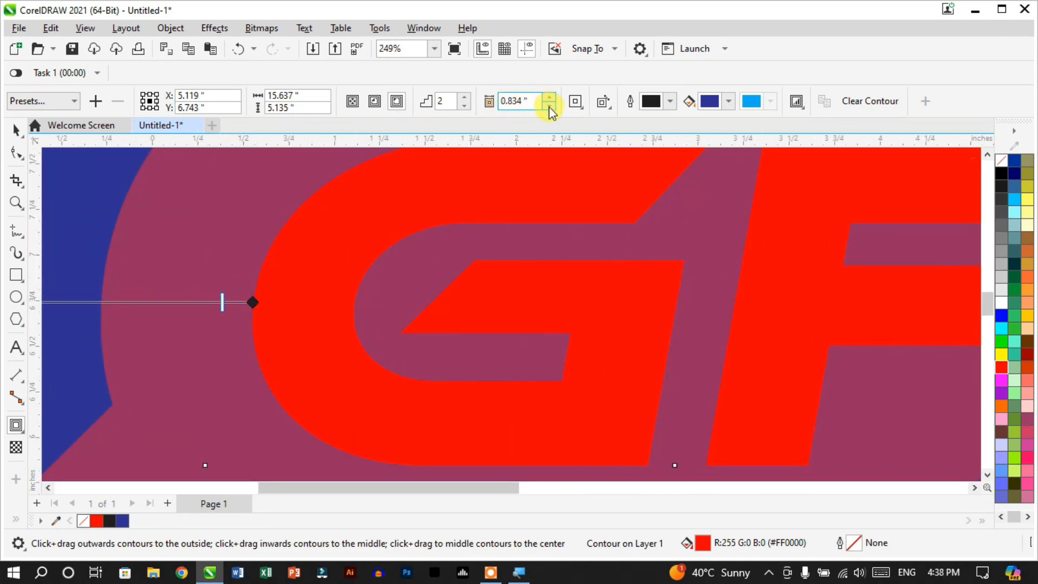
drag(529, 100, 501, 103)
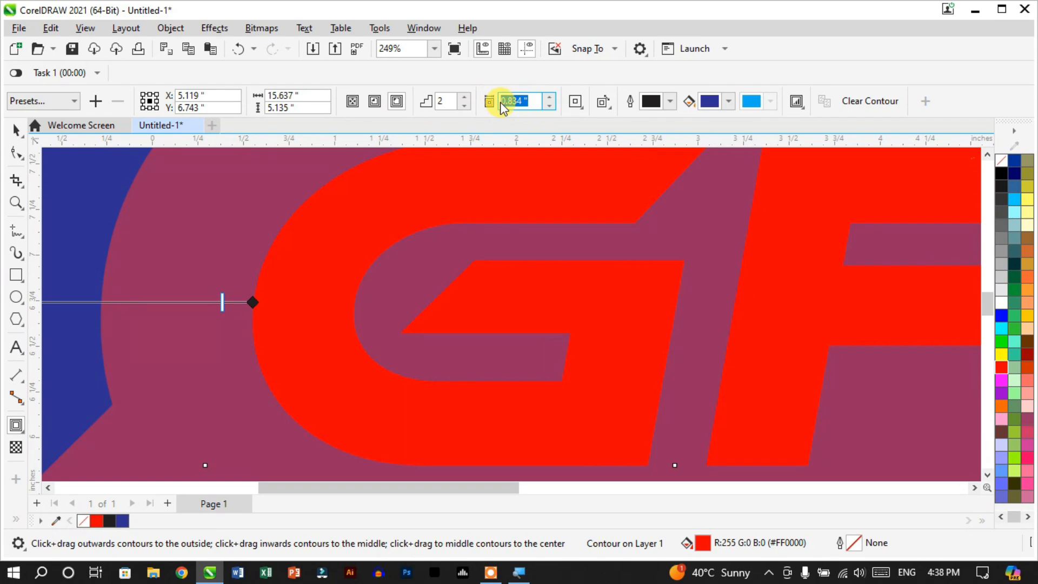
text(0.2)
key(Return)
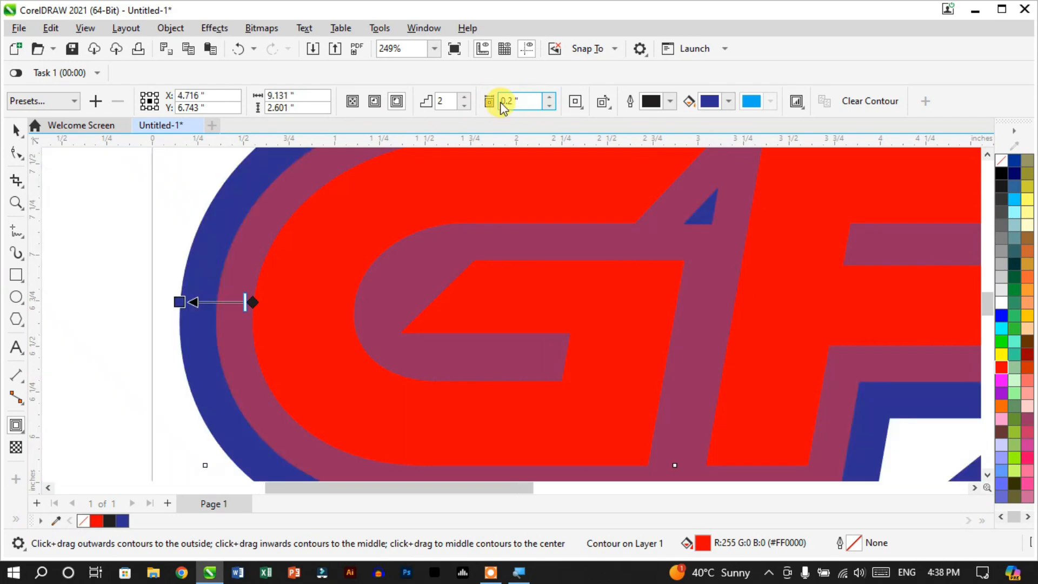
scroll(325, 313, down, 2)
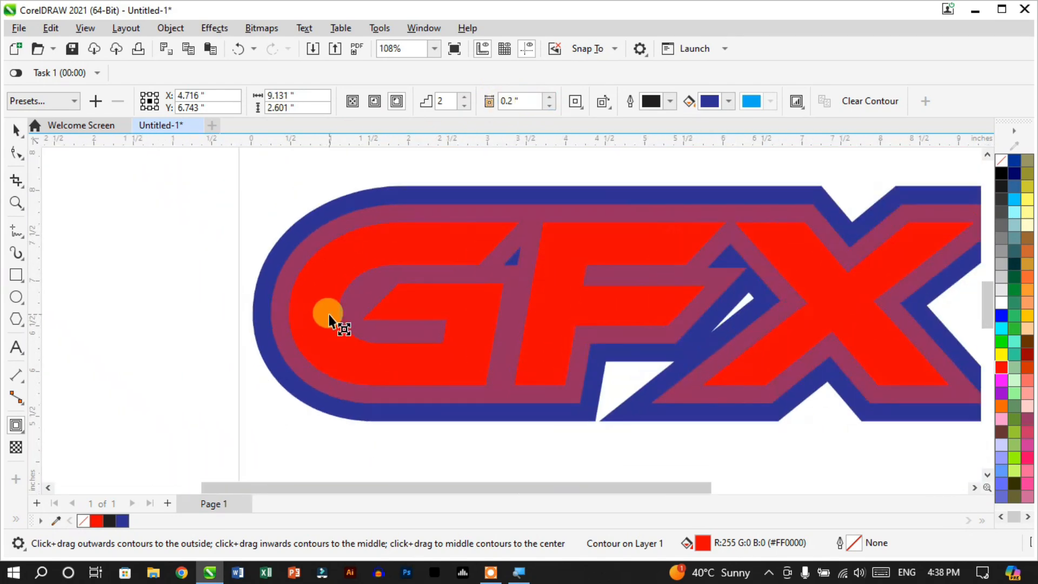
scroll(290, 297, up, 1)
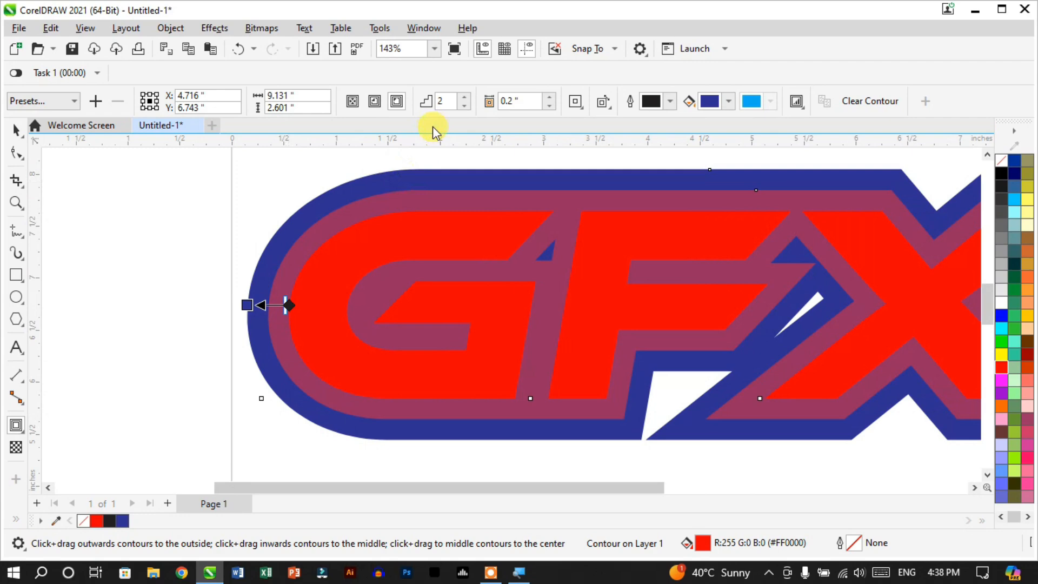
- Reduce the contour around the GFX text to 1 step
click(464, 106)
scroll(374, 302, down, 4)
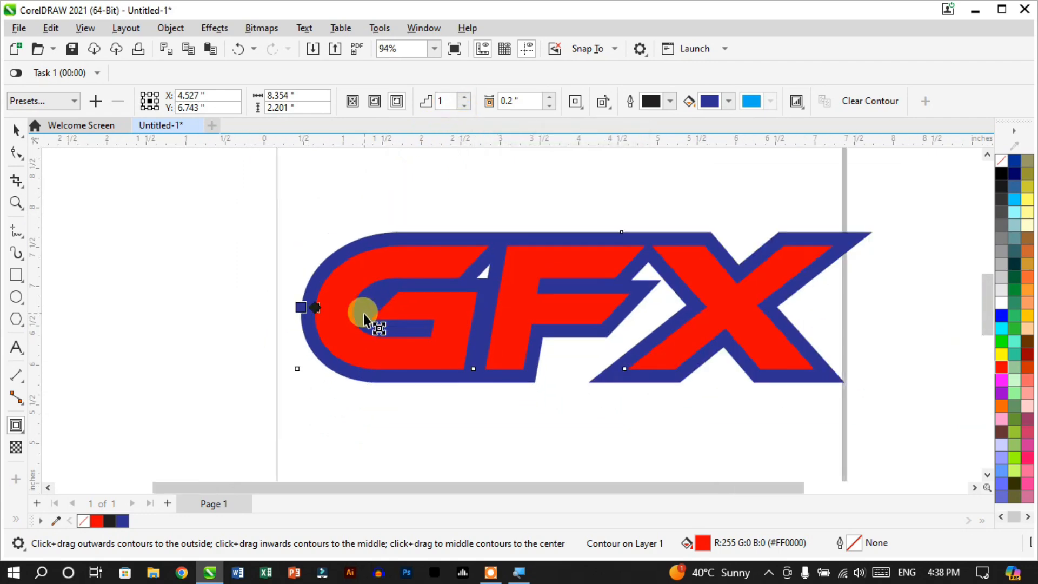
scroll(703, 292, up, 2)
scroll(663, 241, up, 1)
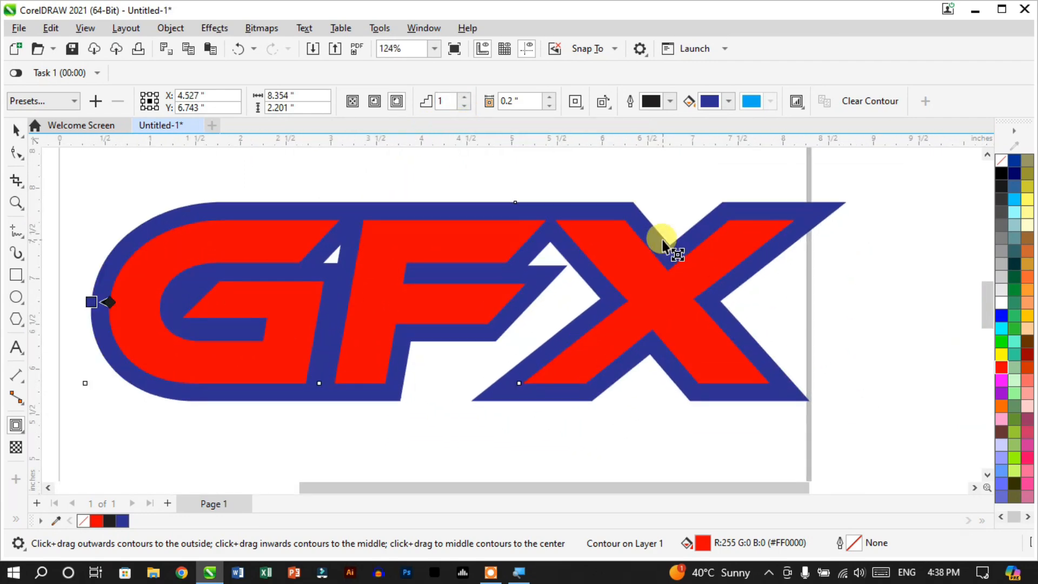
scroll(665, 245, down, 2)
scroll(365, 260, up, 2)
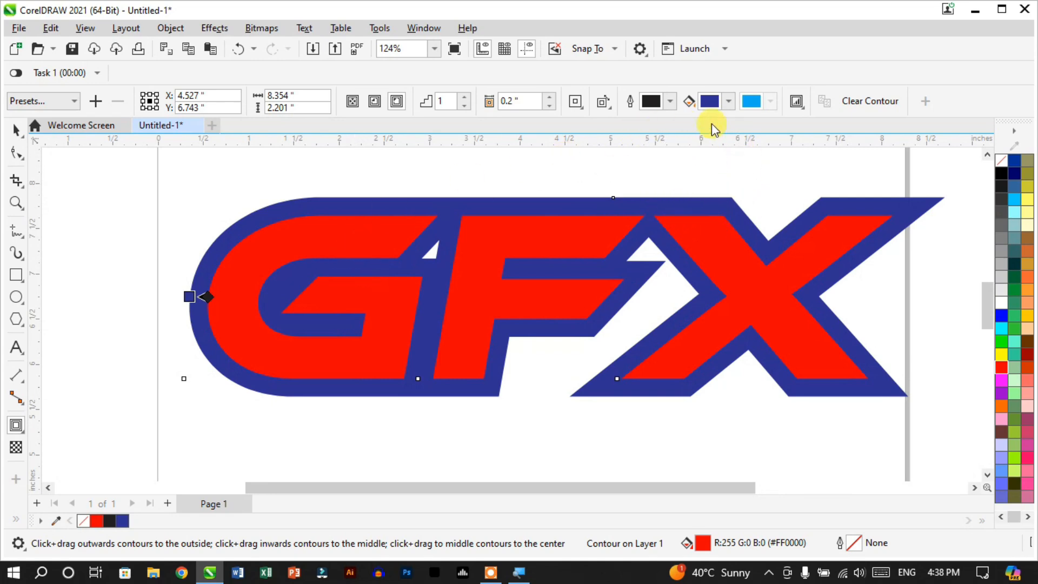
- Set the contour's fill color to near-black (#0A0909)
click(711, 104)
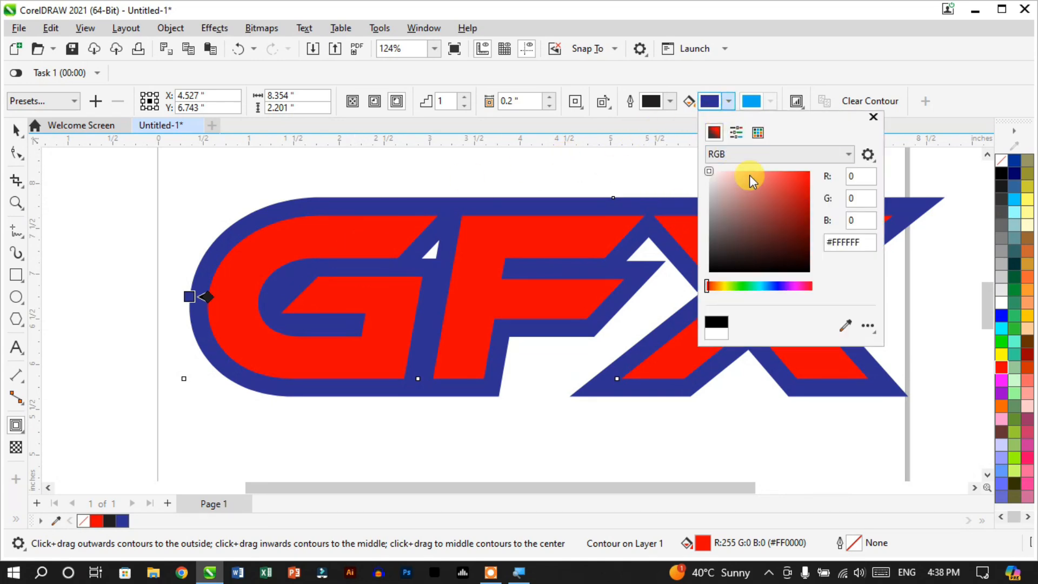
click(720, 269)
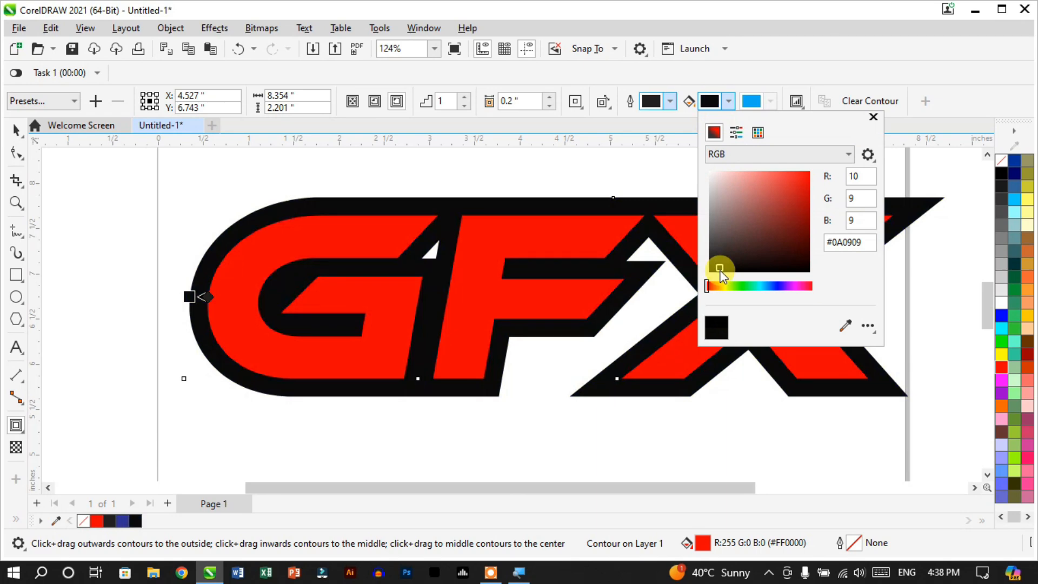
click(873, 116)
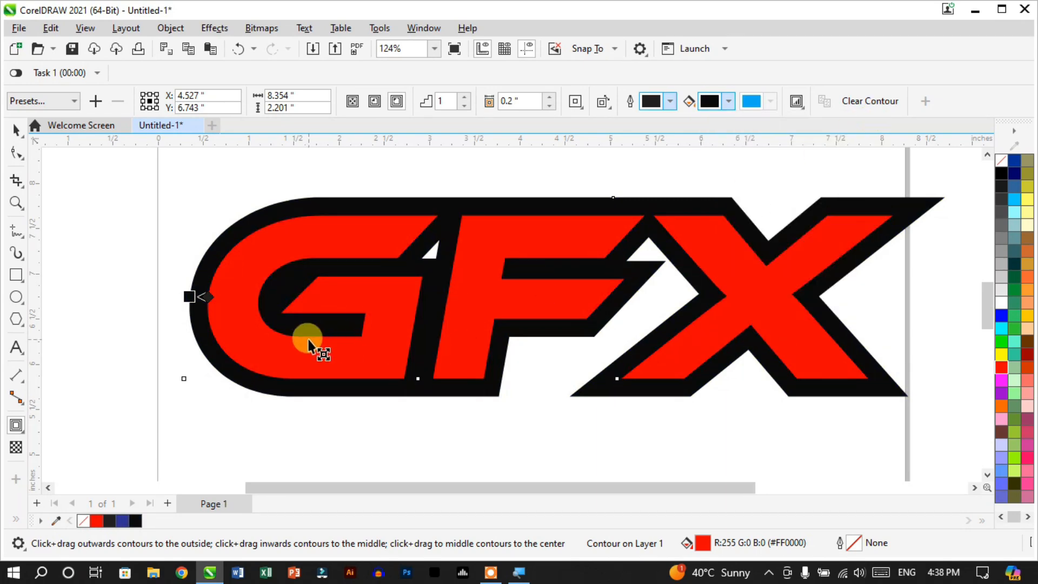
- Break the contour apart from the GFX text so both become separate objects
scroll(319, 337, down, 1)
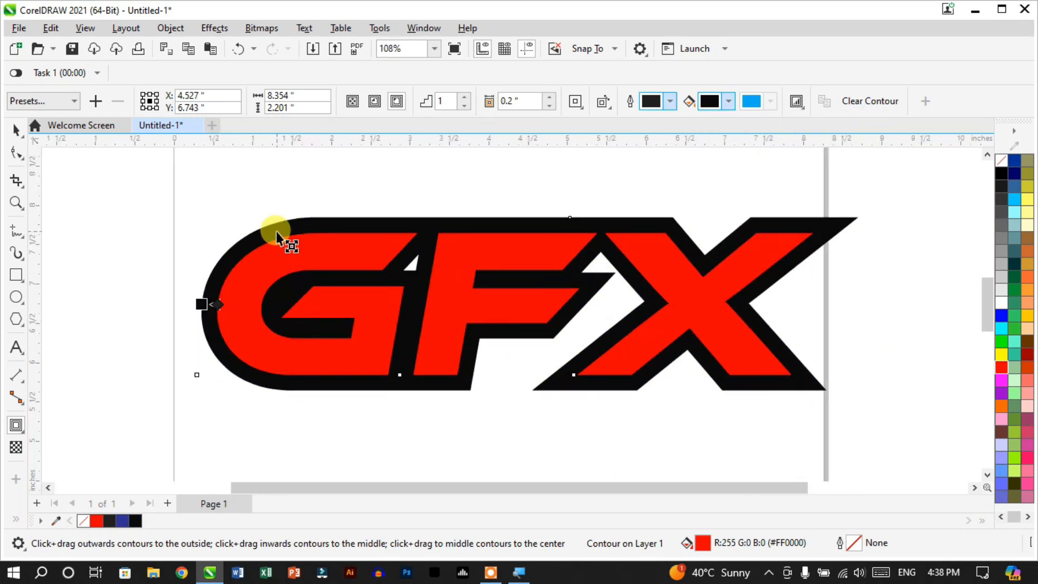
right_click(276, 233)
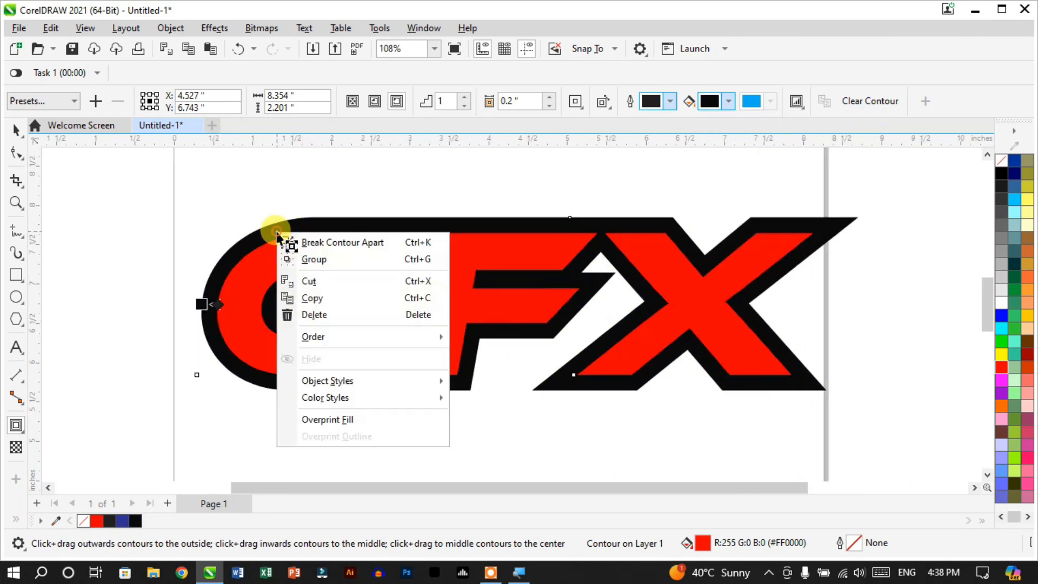
click(409, 251)
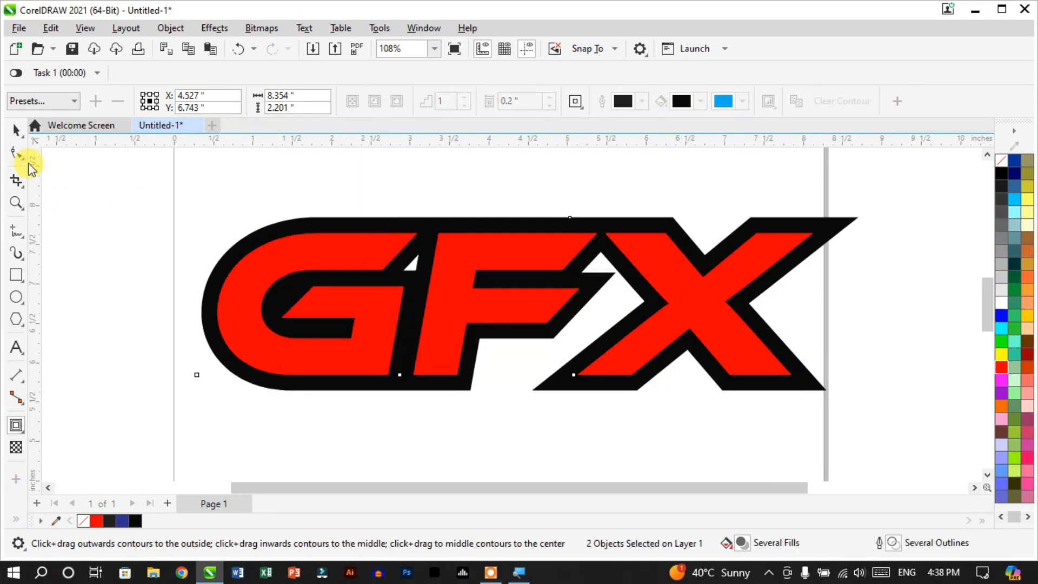
click(18, 130)
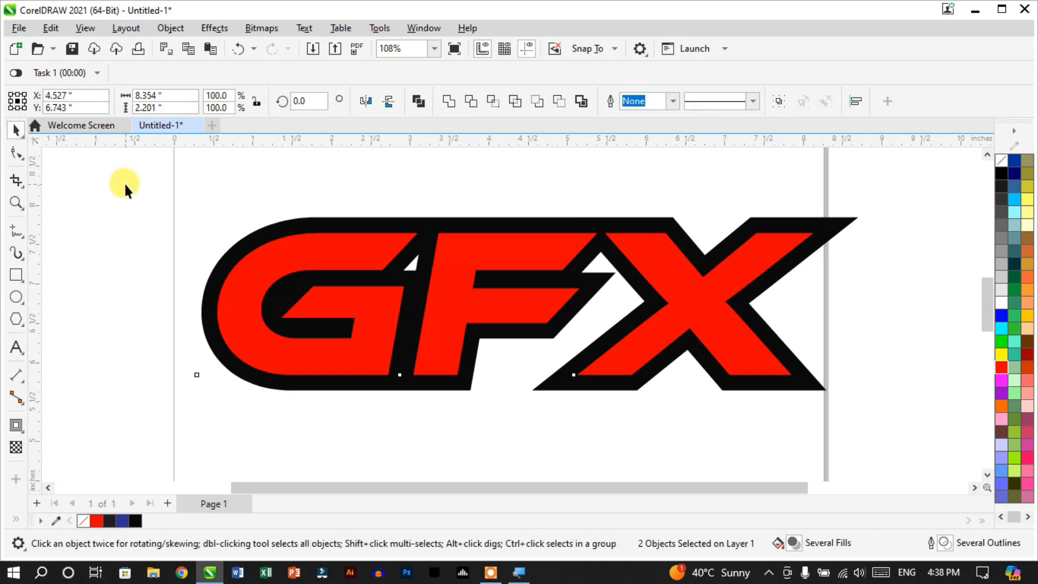
- Apply the Inner Edge shadow preset to the red GFX text
click(339, 260)
click(287, 255)
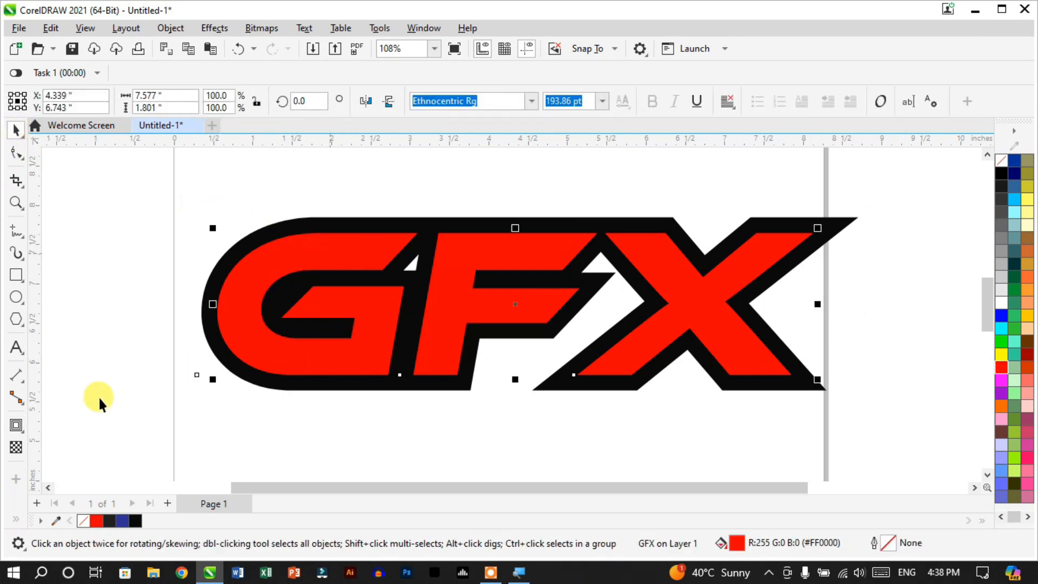
click(21, 427)
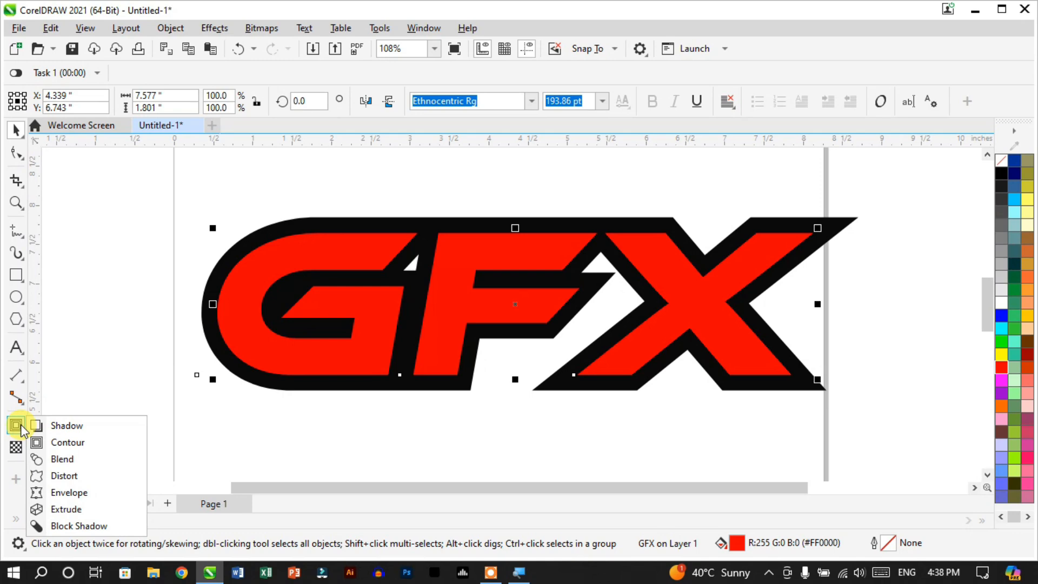
click(104, 427)
click(64, 103)
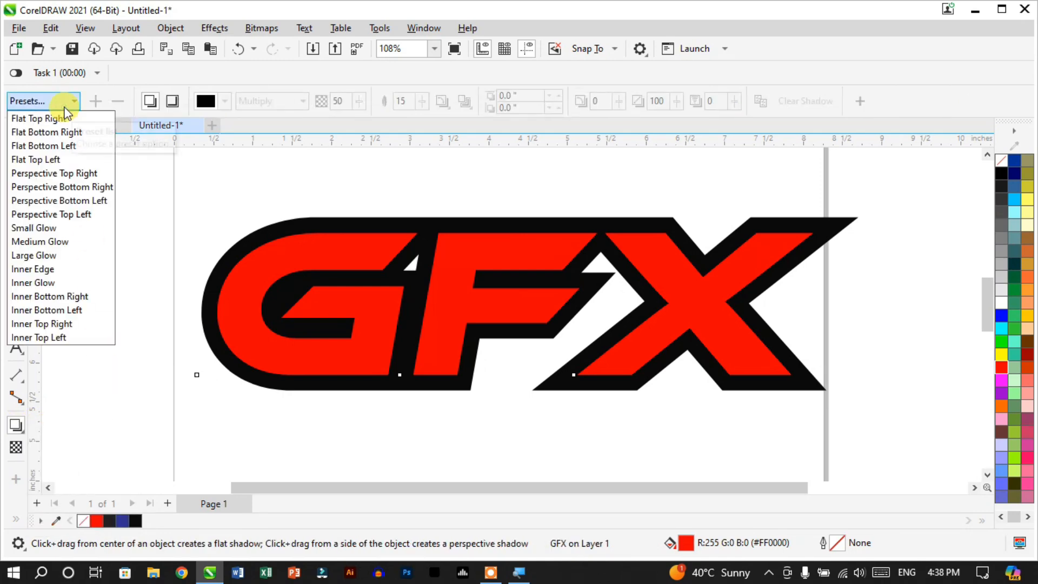
click(66, 270)
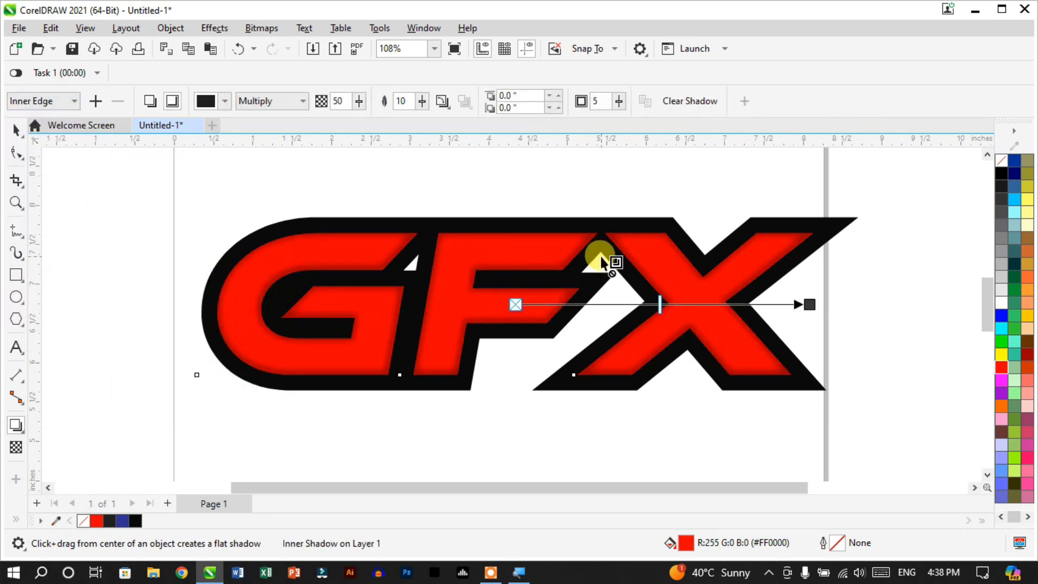
- Break the inner shadow apart from the red GFX text and deselect everything
right_click(736, 330)
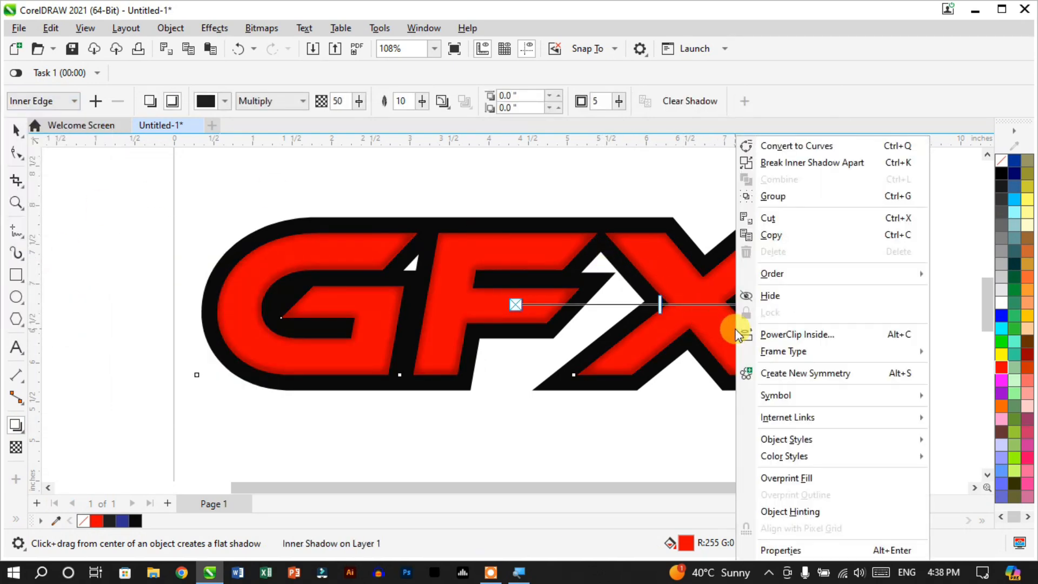
click(774, 165)
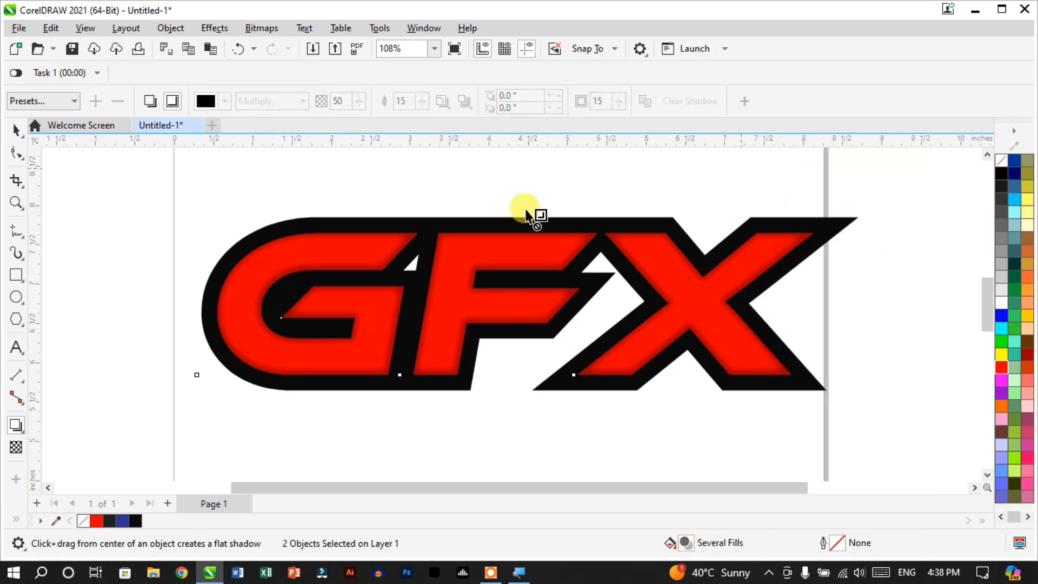
click(19, 128)
click(81, 209)
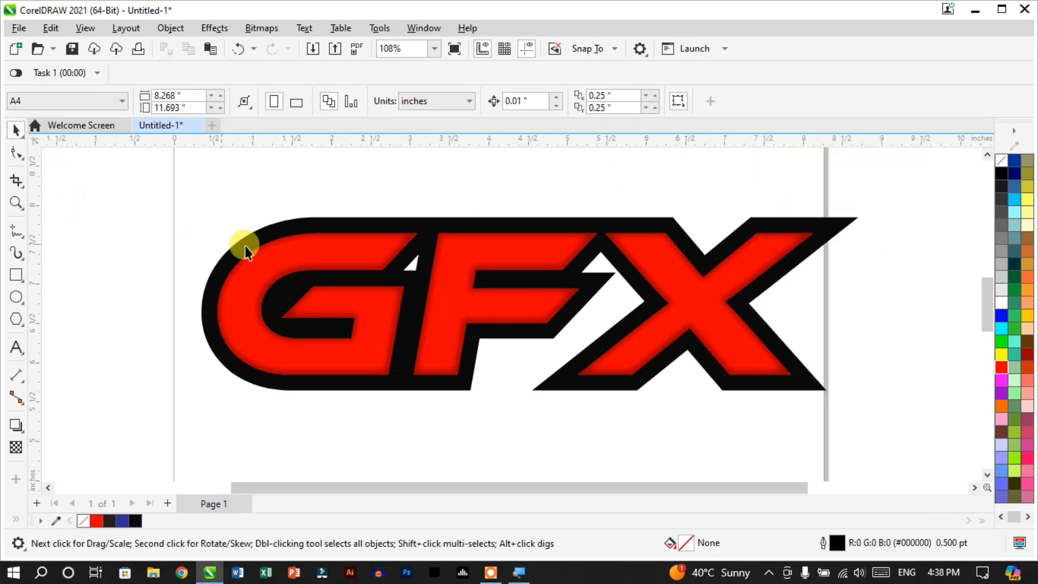
- Try red, yellow, and dark green fills on the separated inner shadow shape
scroll(346, 368, up, 2)
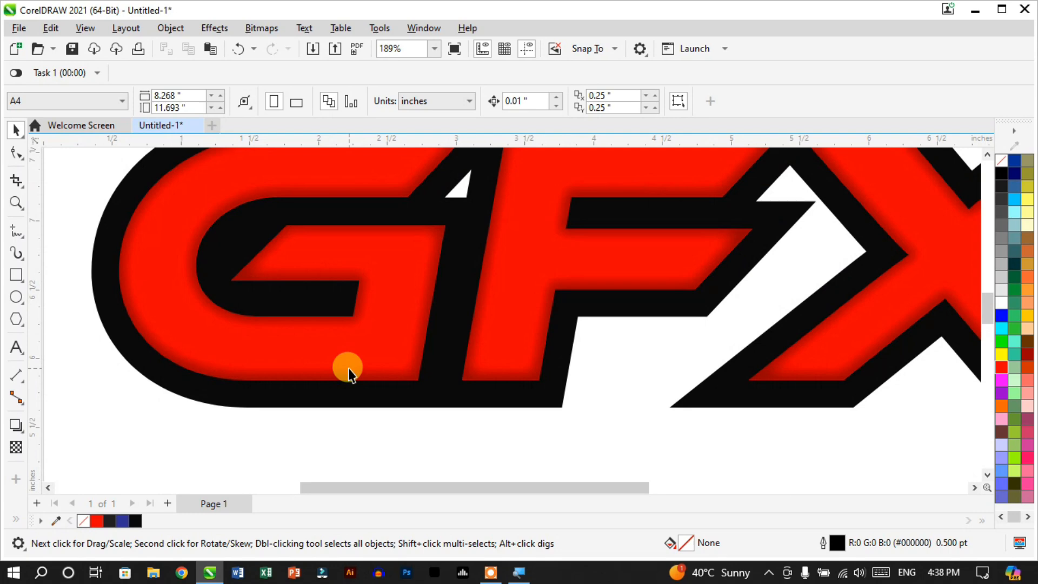
scroll(306, 399, down, 3)
scroll(432, 383, up, 1)
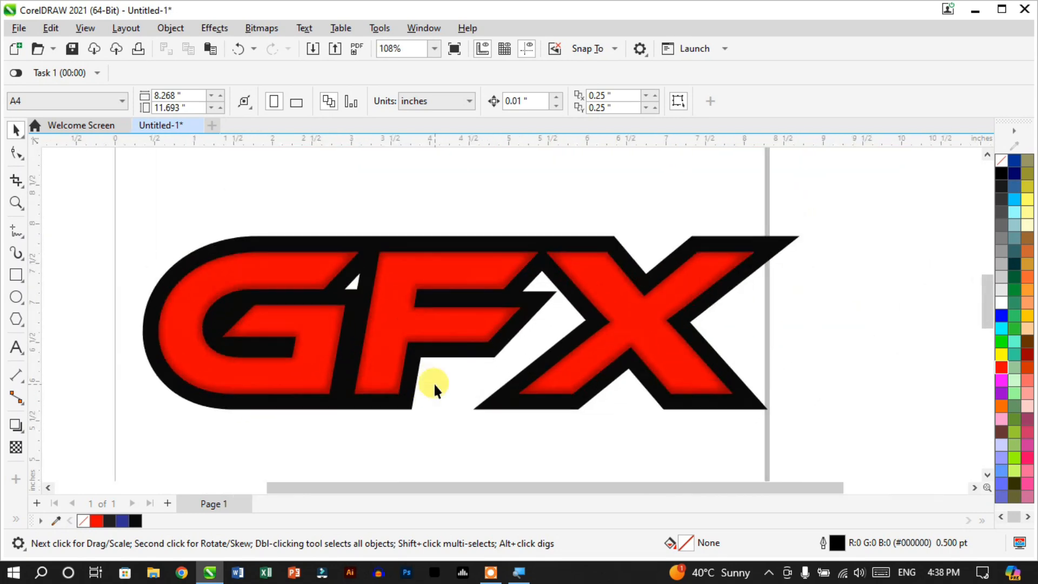
click(385, 392)
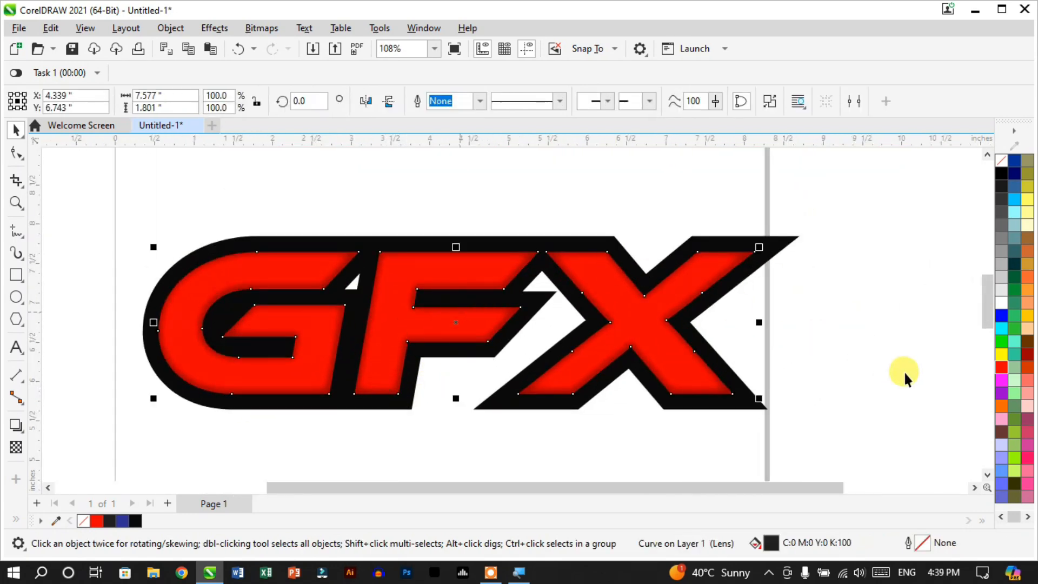
click(1001, 366)
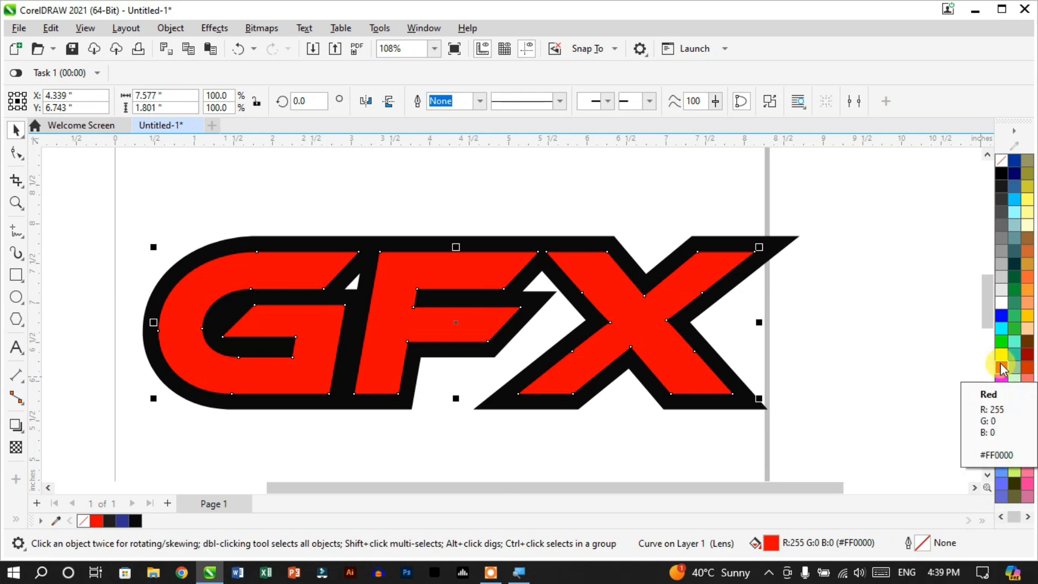
click(1000, 359)
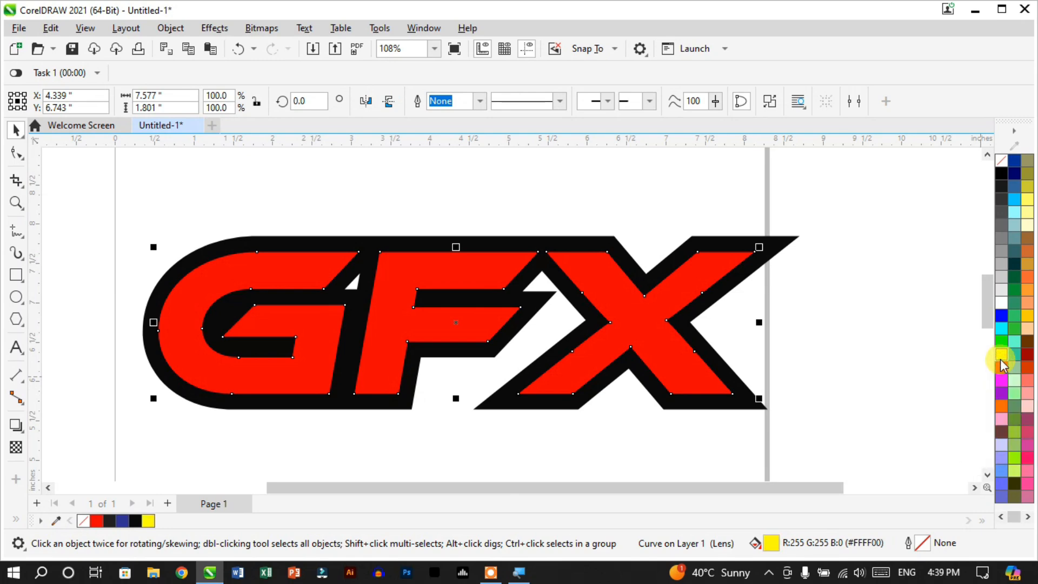
click(1027, 314)
click(1016, 278)
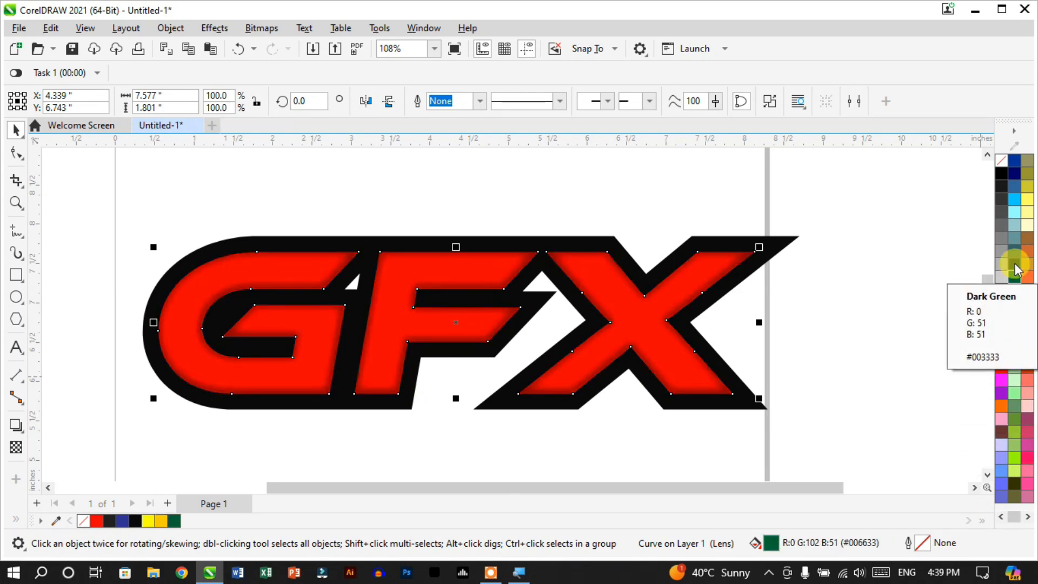
click(1015, 268)
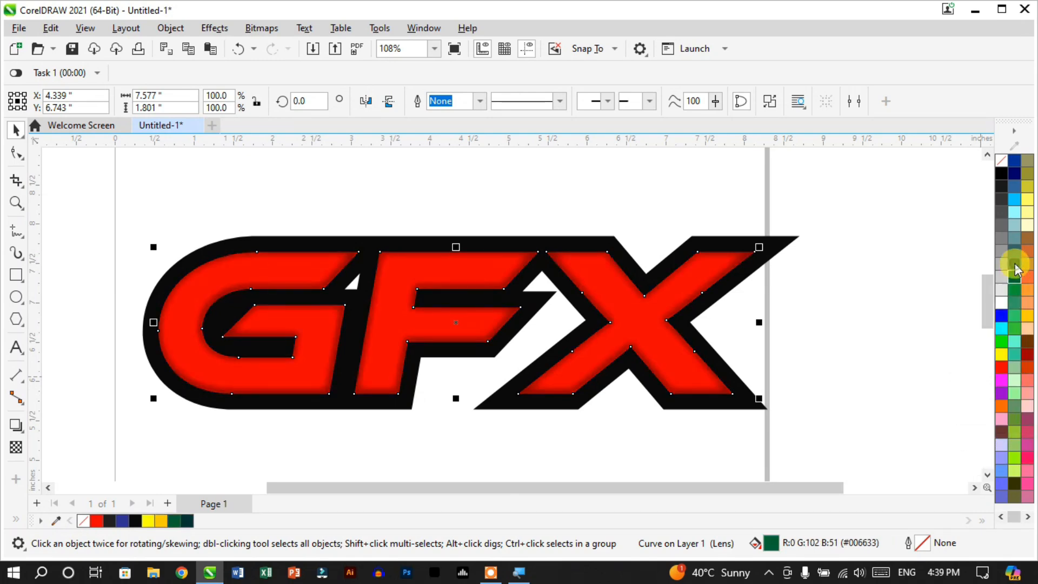
- Fill the inner shadow shape with black (#000000) and deselect it
click(1001, 173)
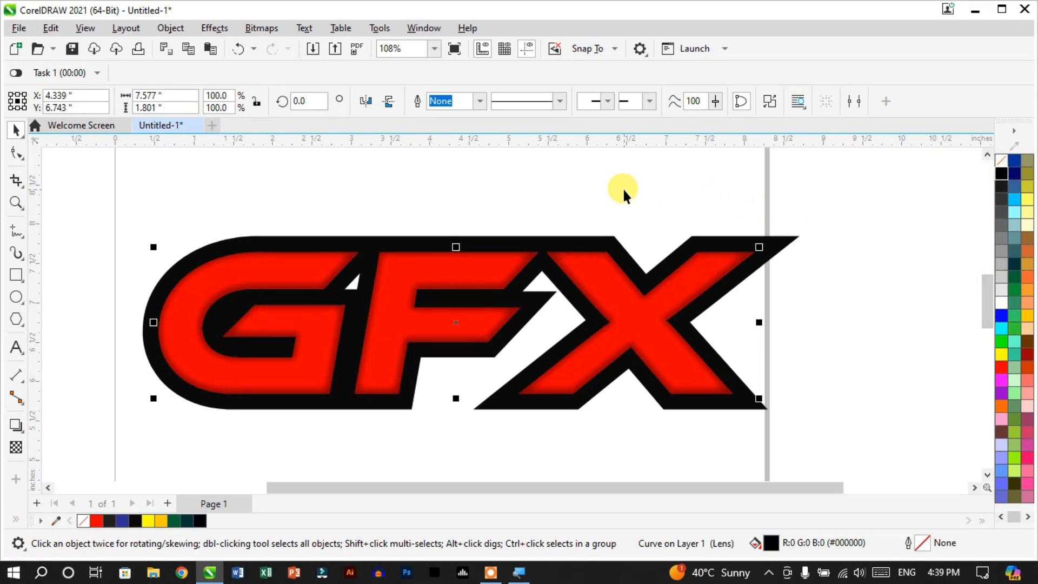
click(609, 183)
scroll(540, 274, down, 2)
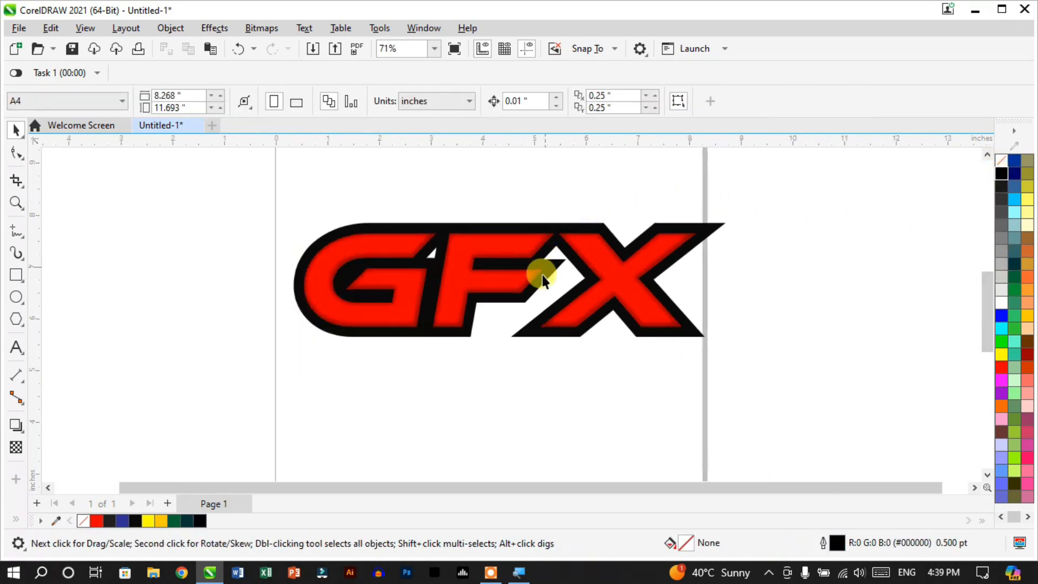
scroll(512, 346, up, 3)
scroll(518, 390, down, 5)
scroll(503, 343, up, 3)
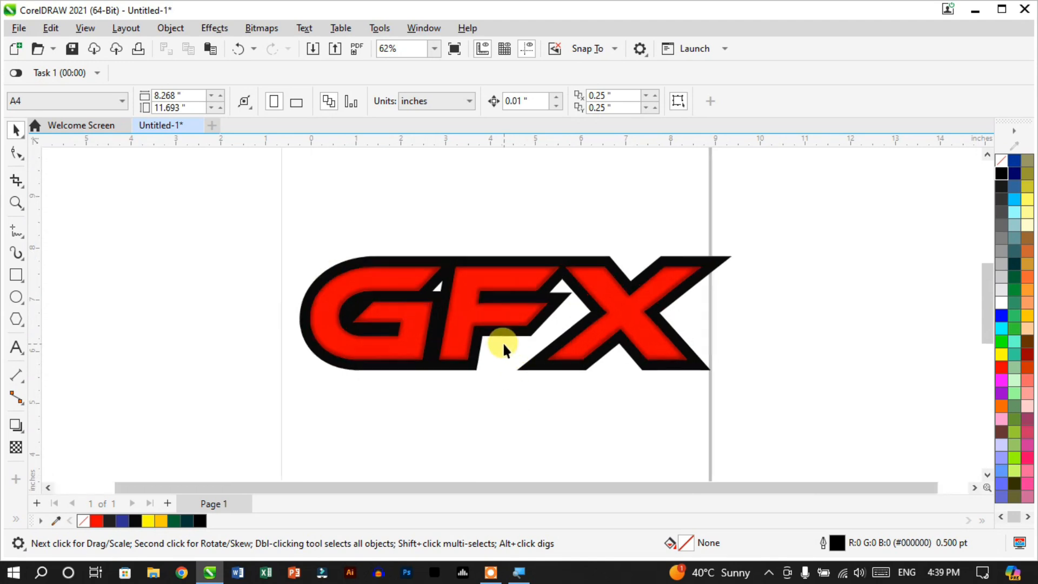
scroll(502, 342, up, 1)
scroll(482, 342, down, 2)
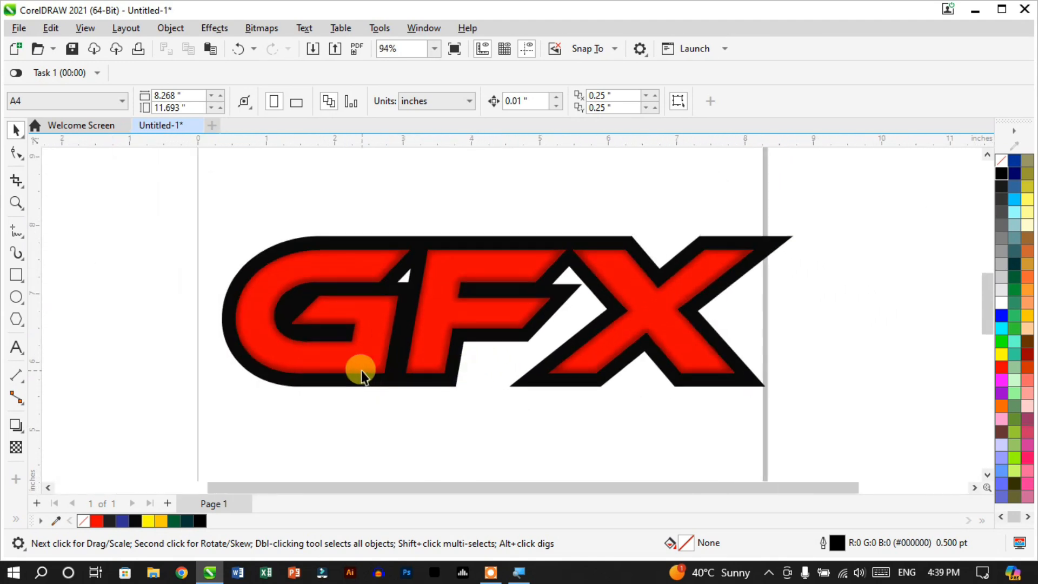
- Cut the black inner shadow shape from the GFX letters, leaving the text and black contour in place
click(366, 348)
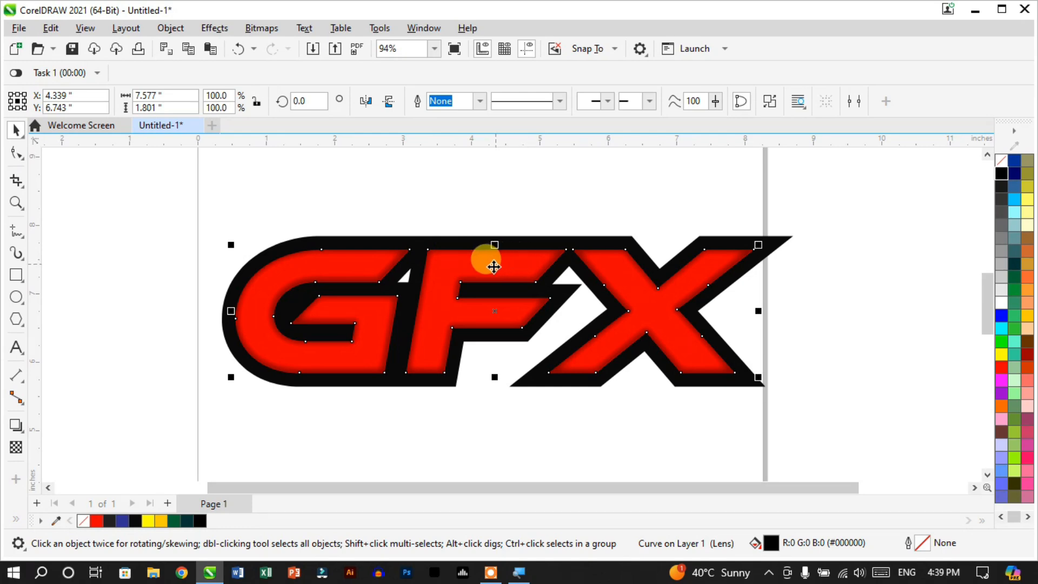
scroll(443, 311, up, 1)
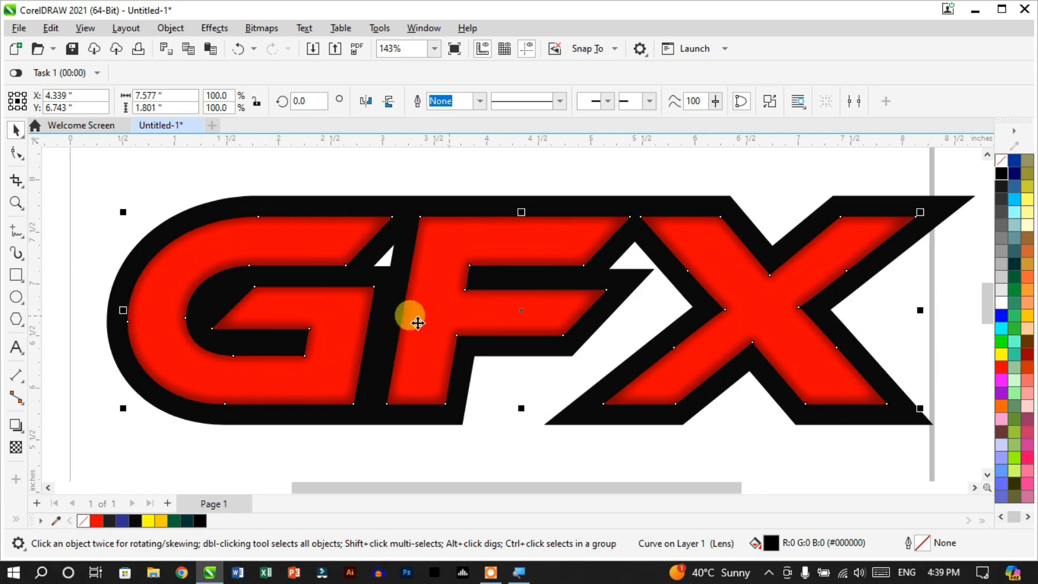
scroll(433, 339, down, 1)
scroll(441, 344, up, 1)
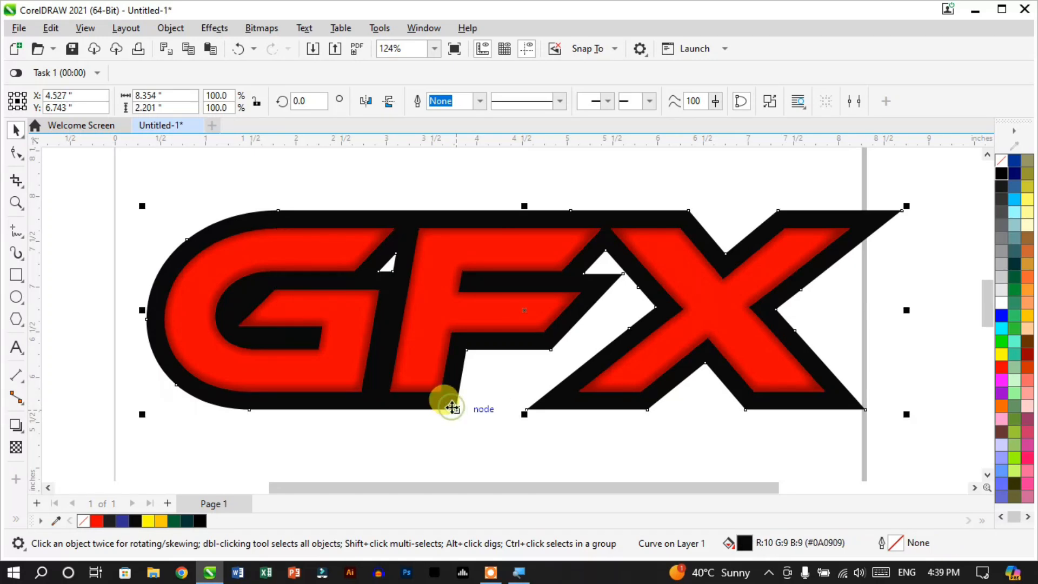
key(Delete)
- Convert the red GFX text to curves
click(430, 319)
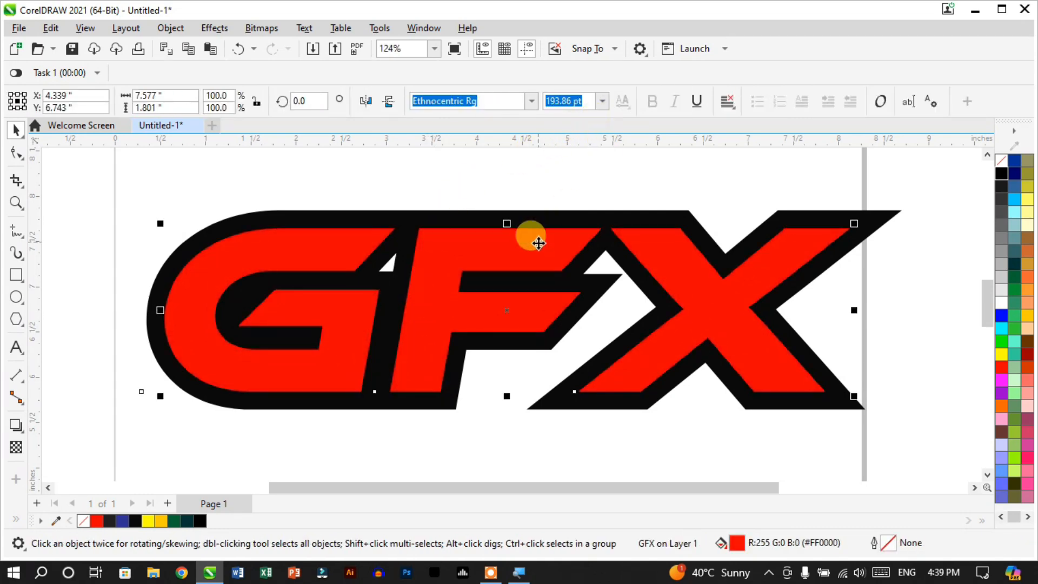
right_click(418, 258)
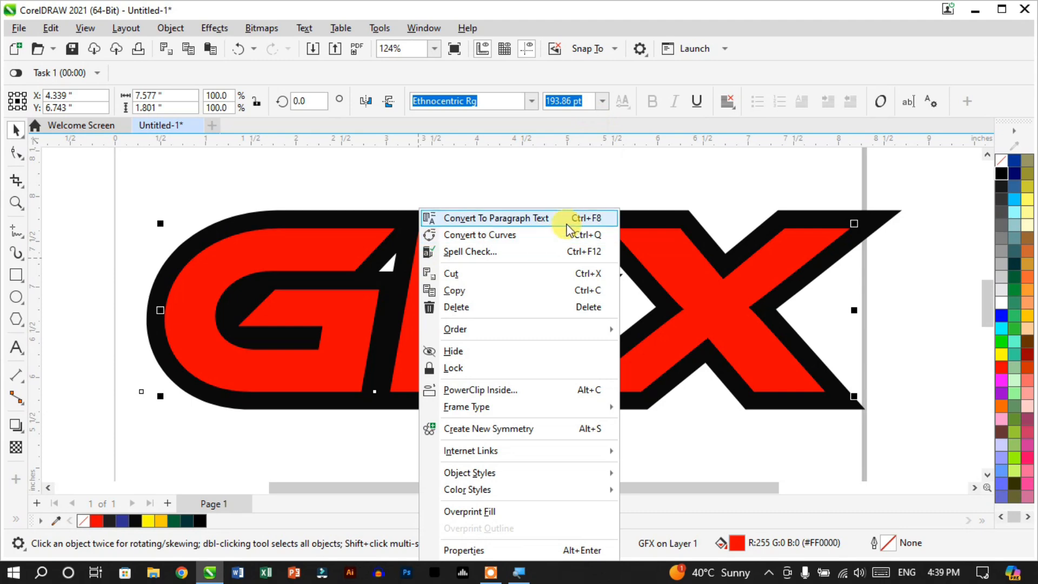
click(597, 244)
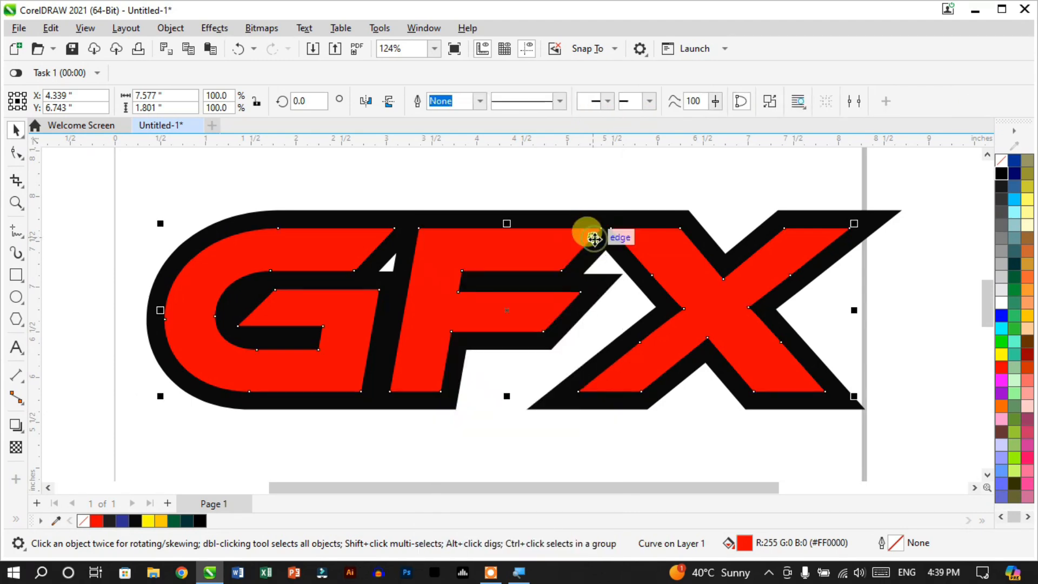
- Give the red GFX letters a 3 pt outline in yellow (#FFF308)
click(480, 102)
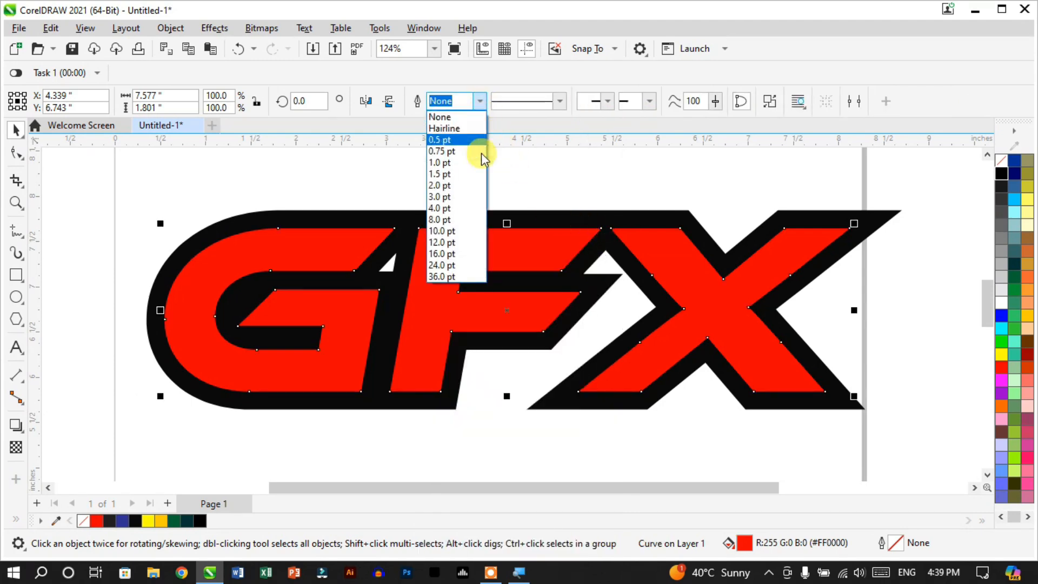
click(472, 203)
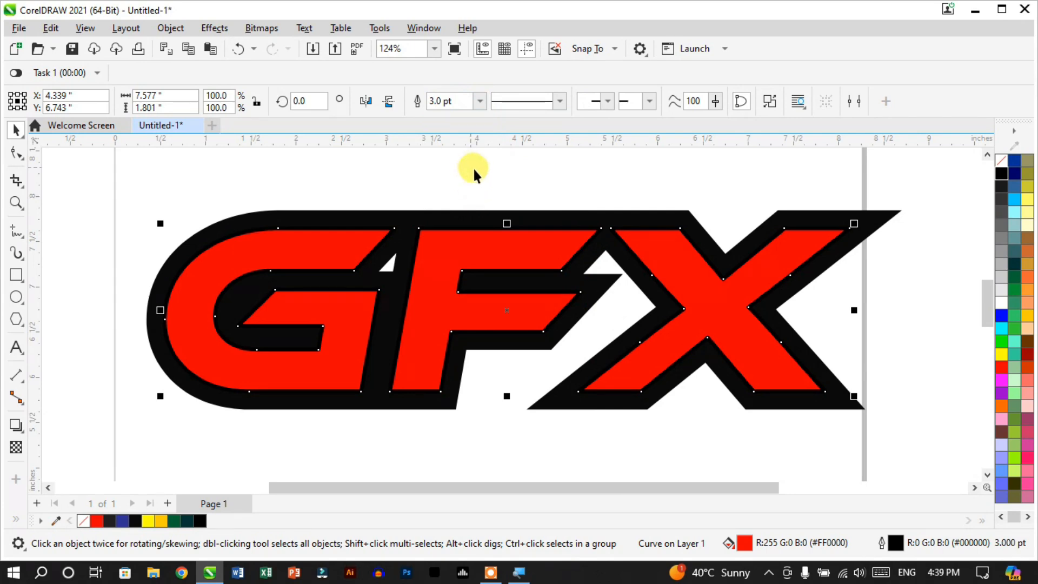
double_click(895, 544)
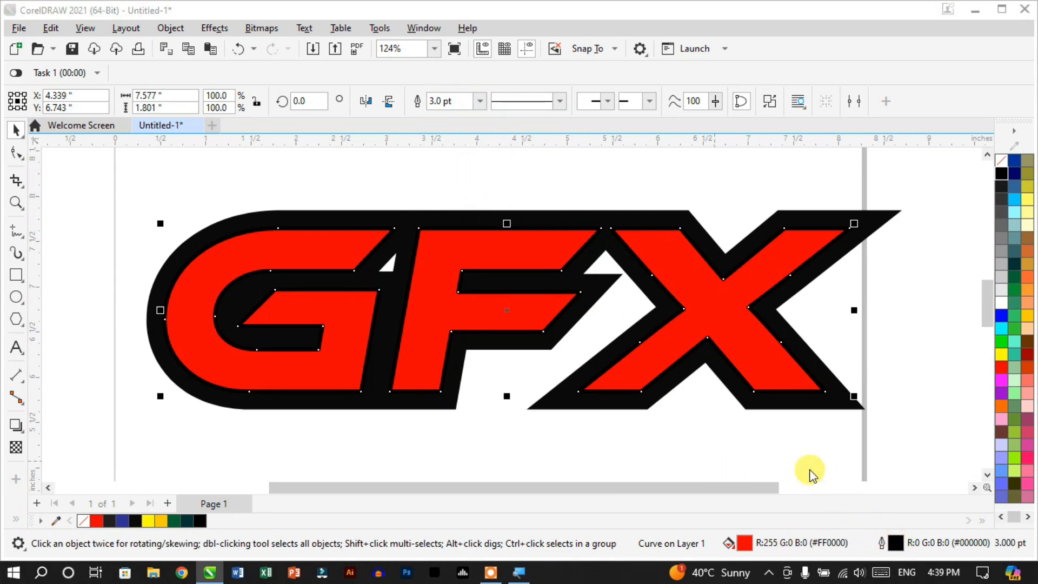
click(410, 177)
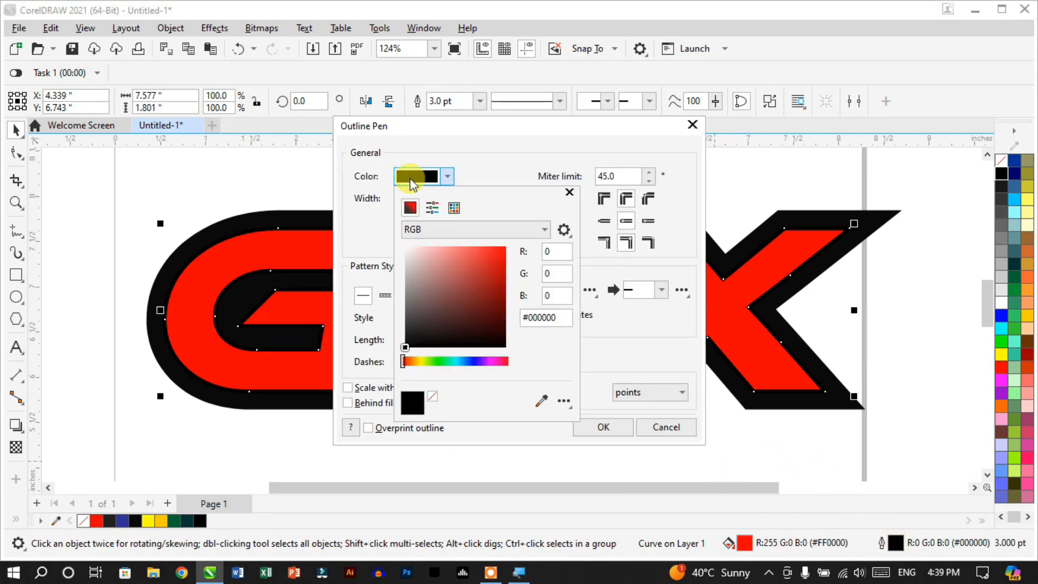
click(420, 361)
click(502, 247)
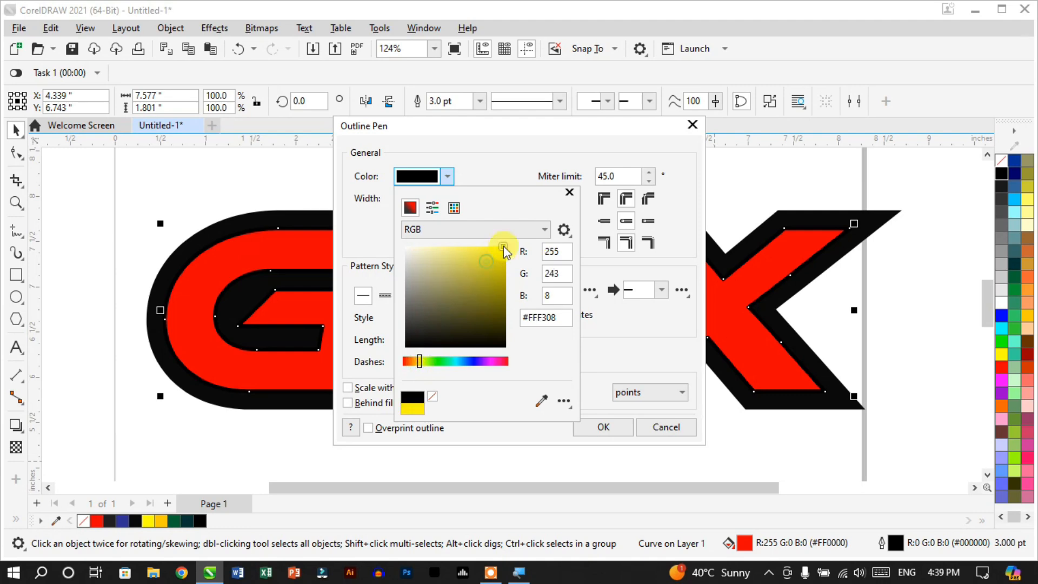
click(599, 428)
click(599, 428)
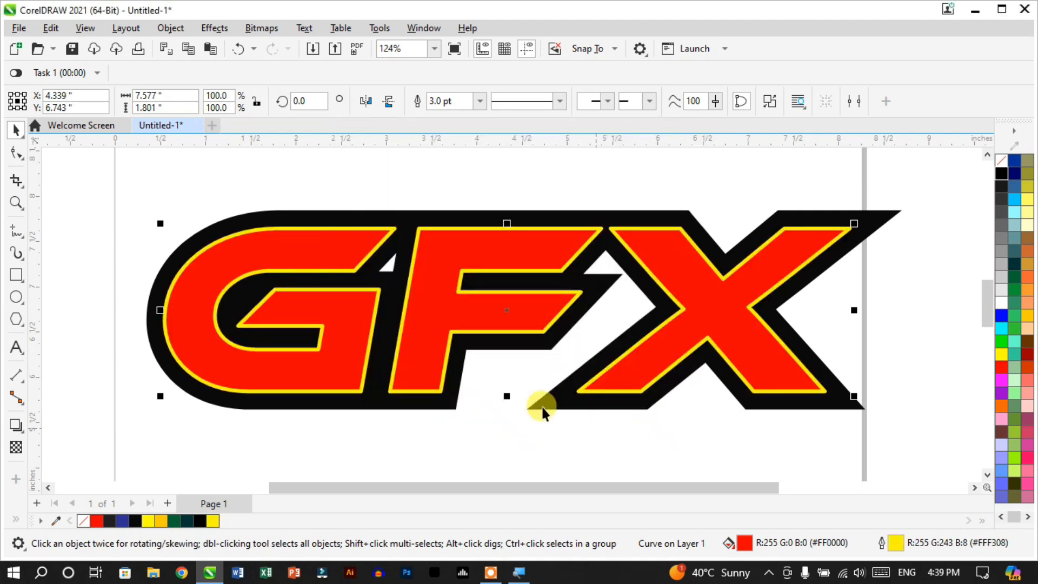
- Paste the cut inner shadow shape back over the yellow-outlined letters
key(ctrl+v)
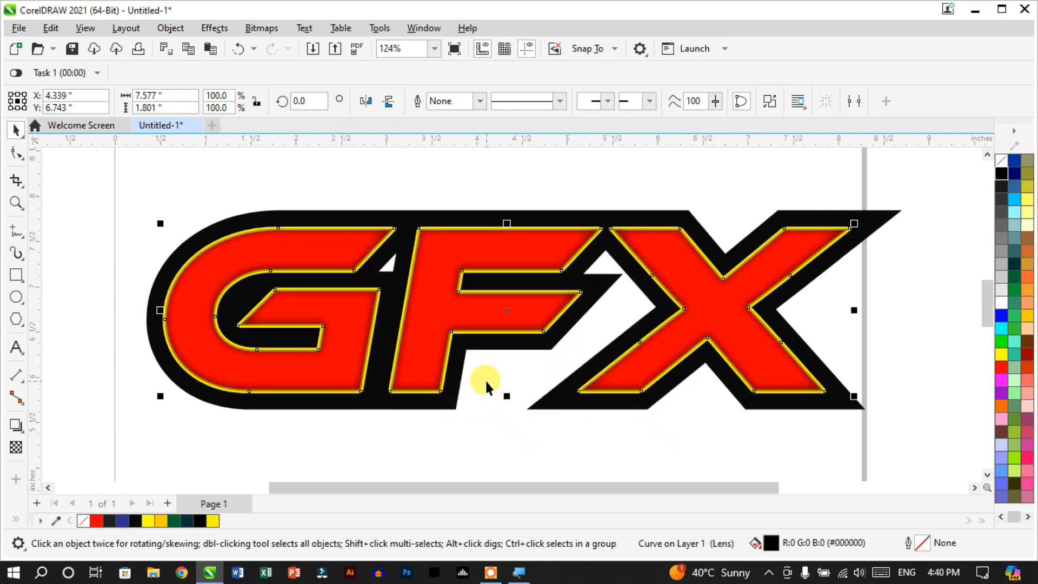
click(535, 187)
scroll(438, 233, up, 2)
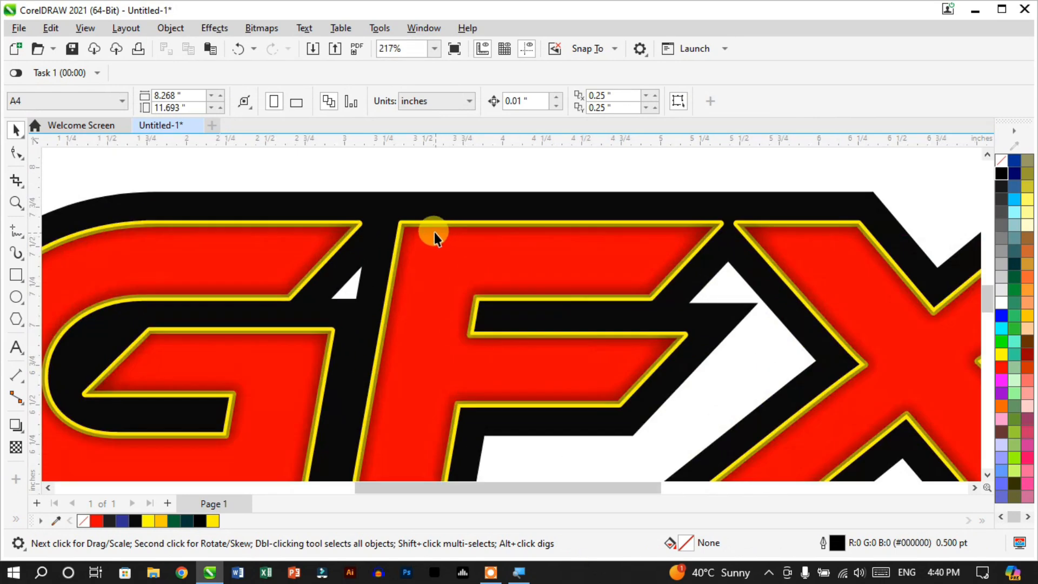
- Set the outline width of the red GFX letters to 10 pt
click(411, 222)
scroll(405, 217, down, 3)
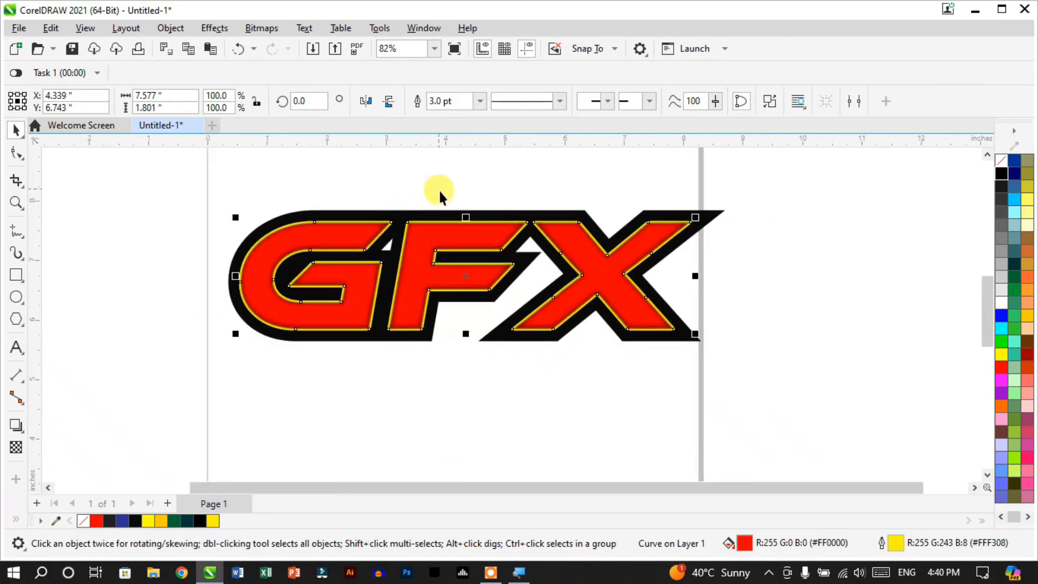
scroll(422, 215, up, 3)
scroll(422, 215, down, 1)
scroll(460, 238, up, 1)
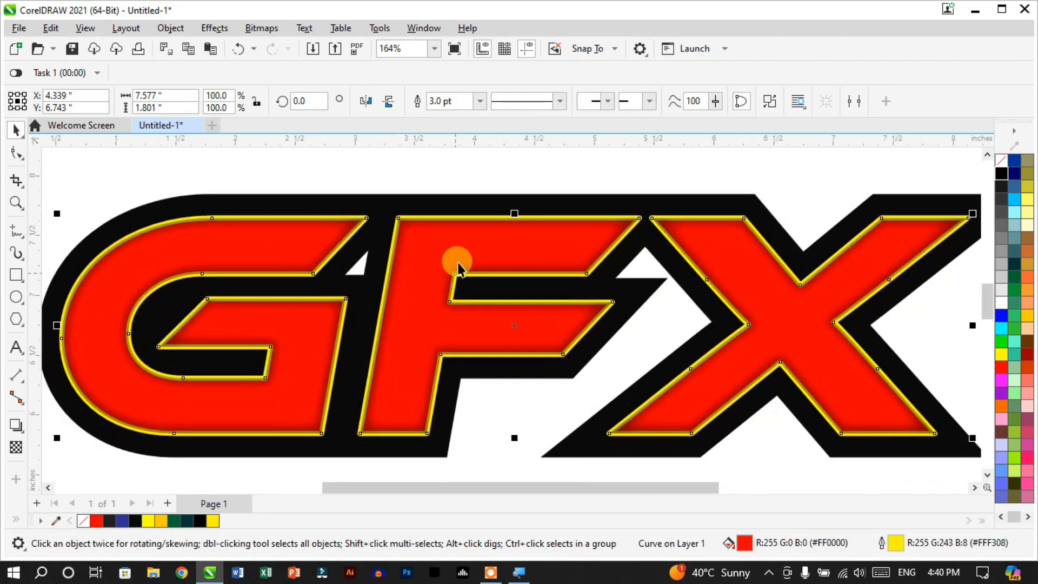
click(479, 102)
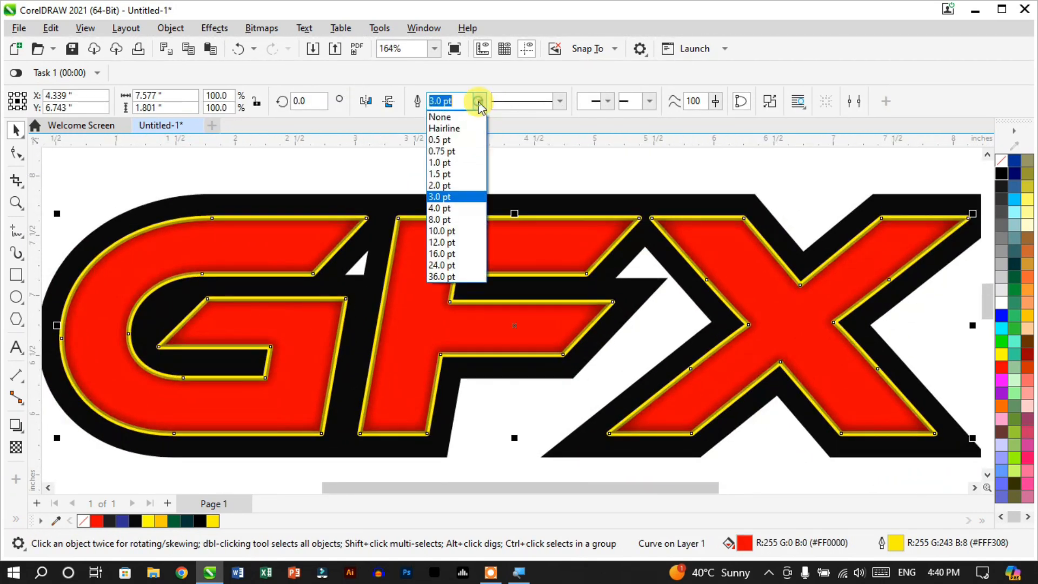
click(463, 231)
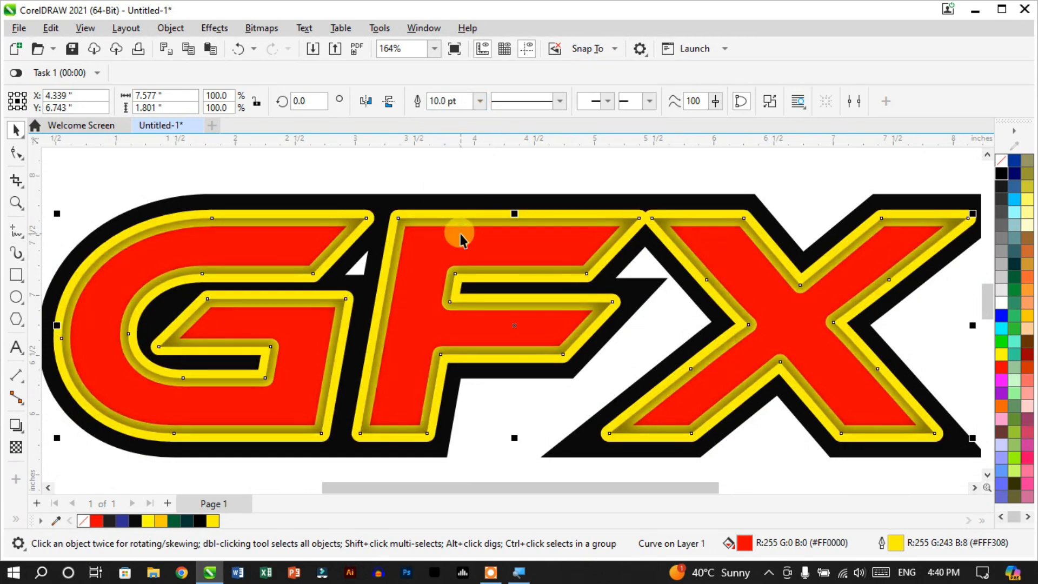